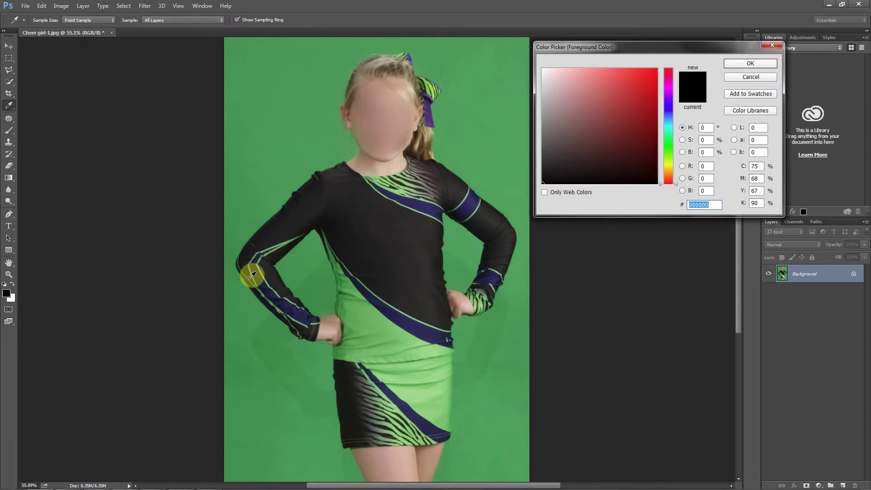
Sample the greens on the lower shirt and the nearby screen with the foreground colour picker to compare their values.
click(342, 298)
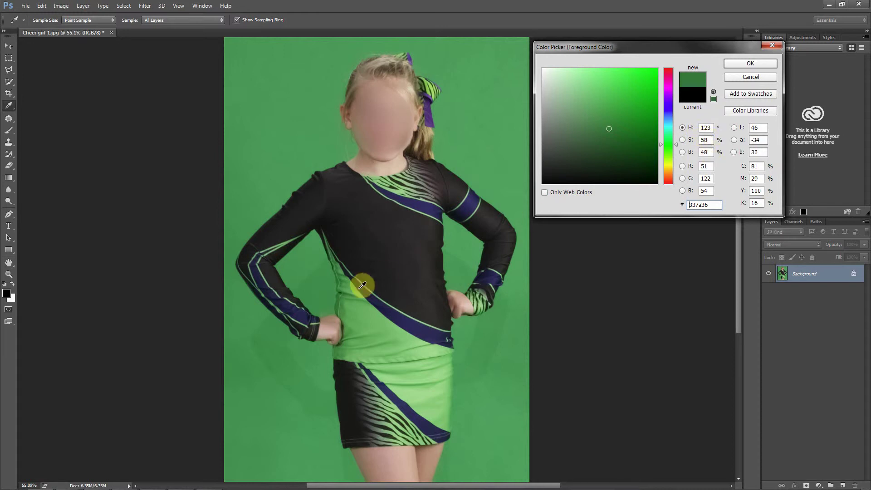
click(357, 308)
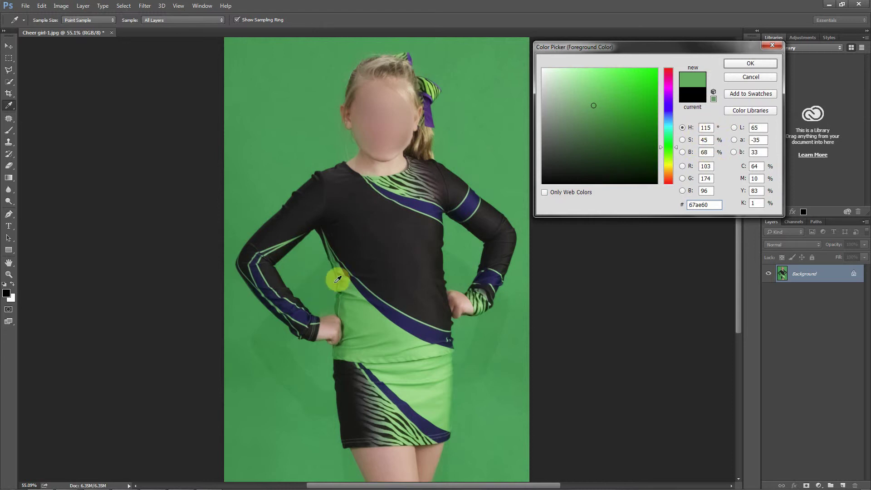
click(341, 268)
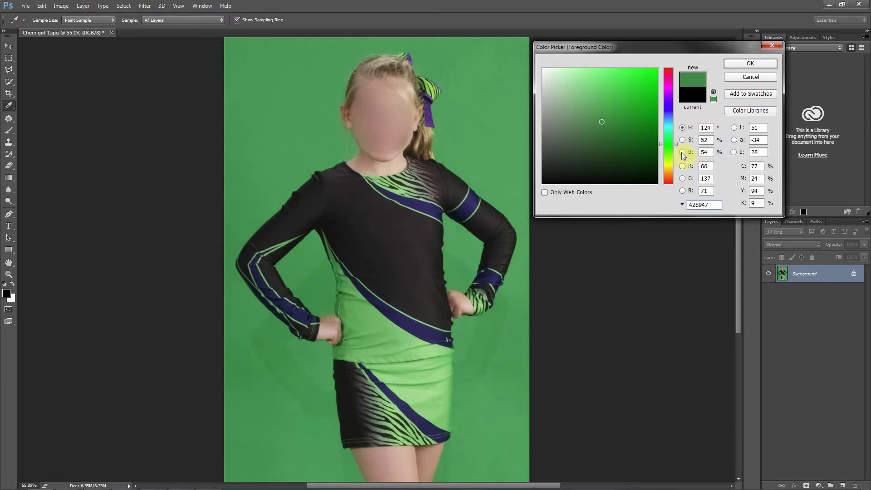
click(376, 323)
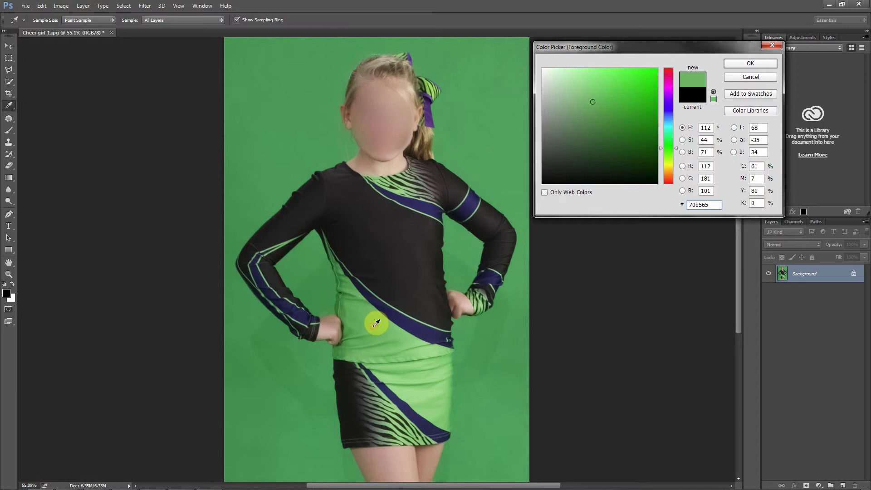
click(347, 349)
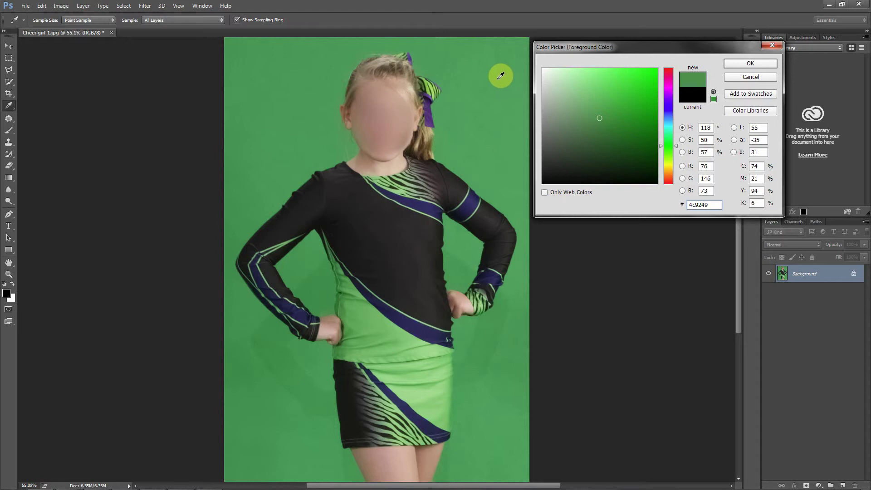
Sample the green backdrop at several corners and edges for comparison, and leave the foreground colour unchanged.
click(505, 79)
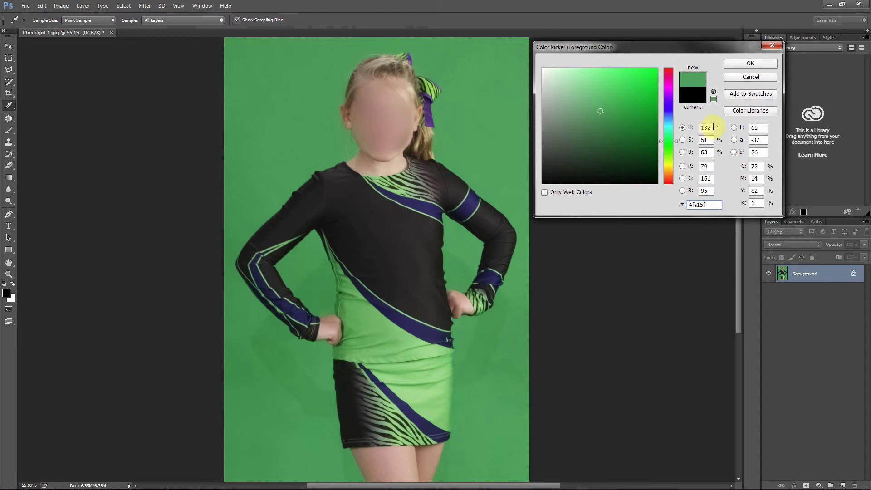
click(263, 68)
drag(299, 401, 479, 337)
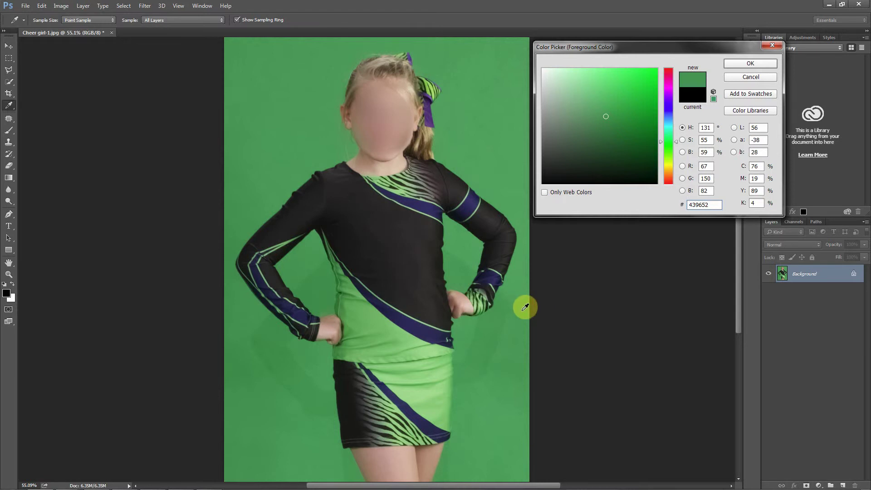
click(748, 77)
key(v)
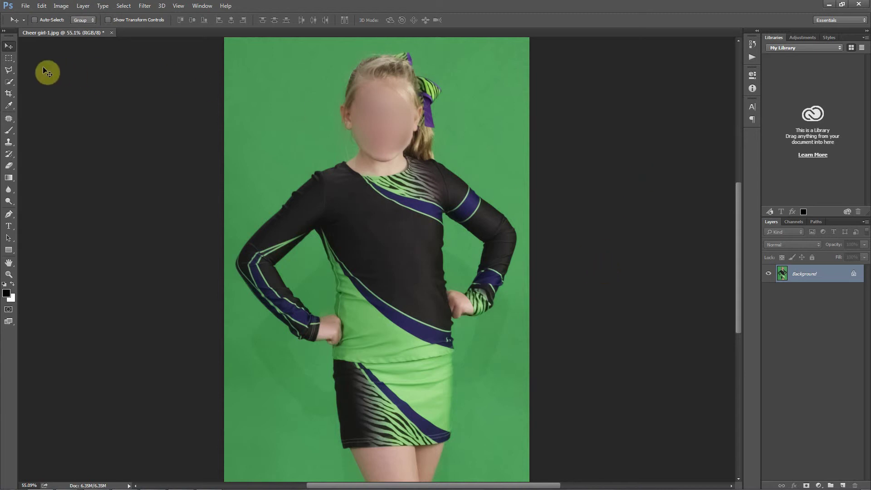
Draw a Polygonal Lasso selection around the girl's head and ponytail, cutting inward to exclude the green zebra-striped hair bow.
click(9, 70)
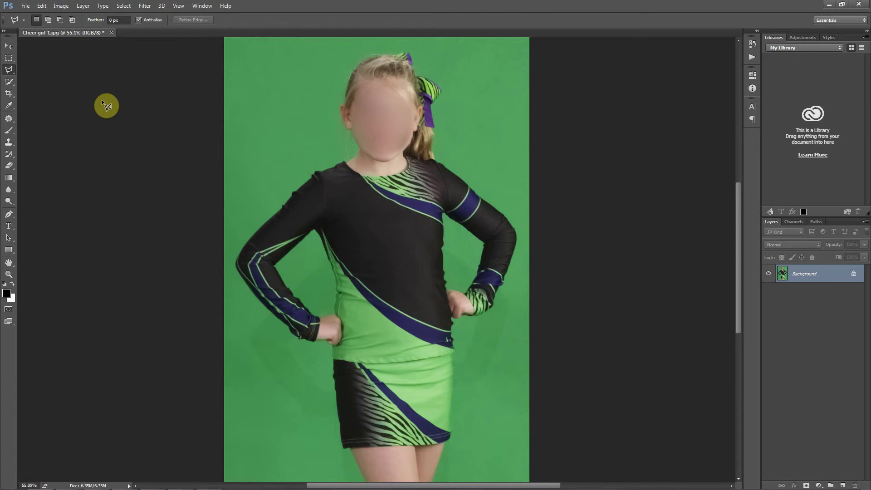
click(354, 166)
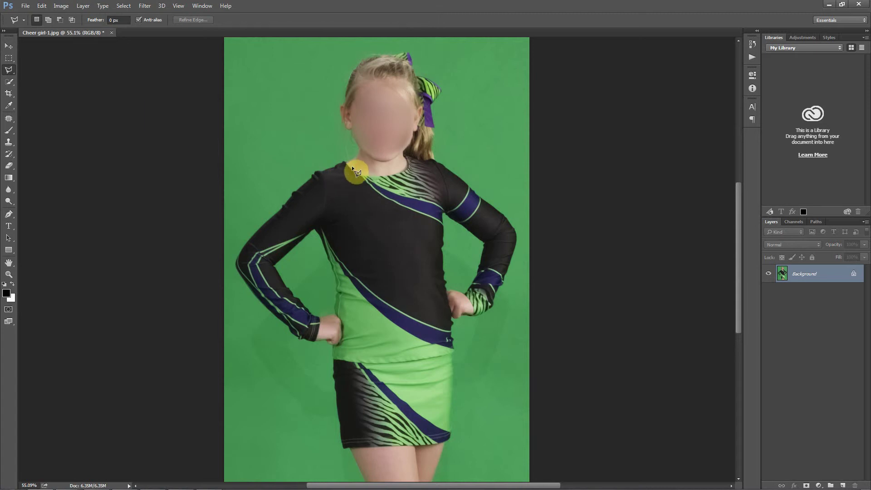
click(319, 129)
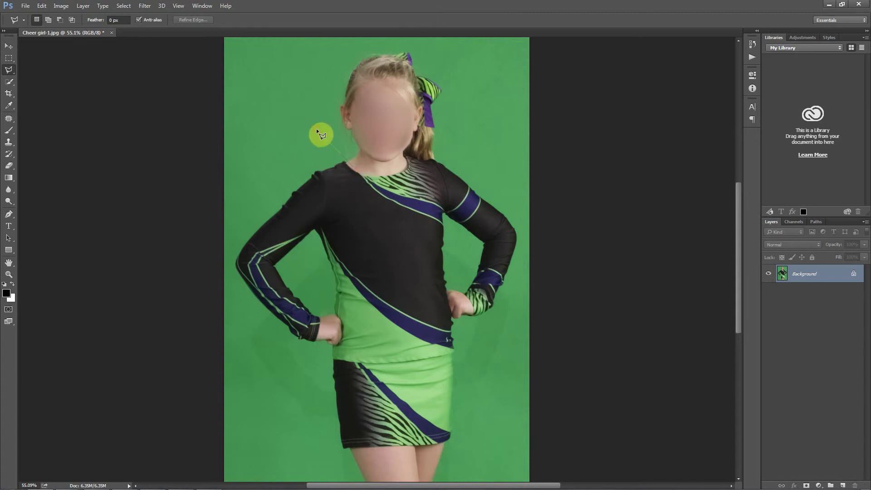
click(328, 51)
click(398, 43)
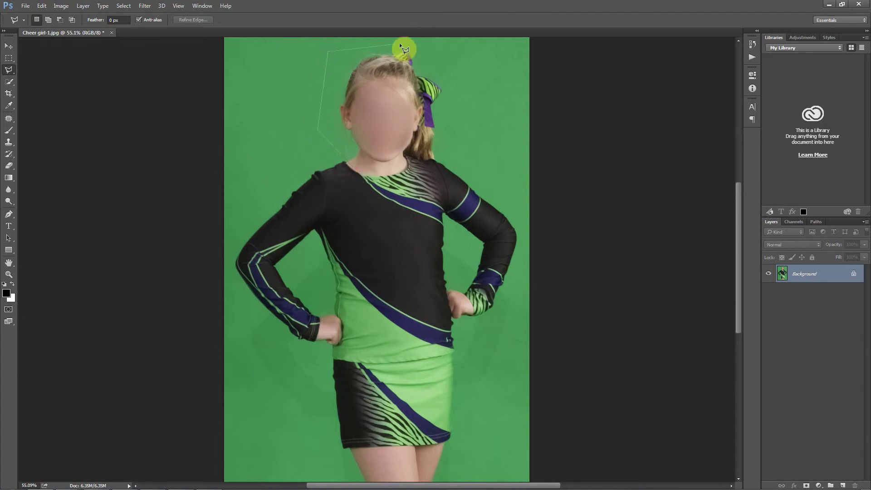
click(389, 62)
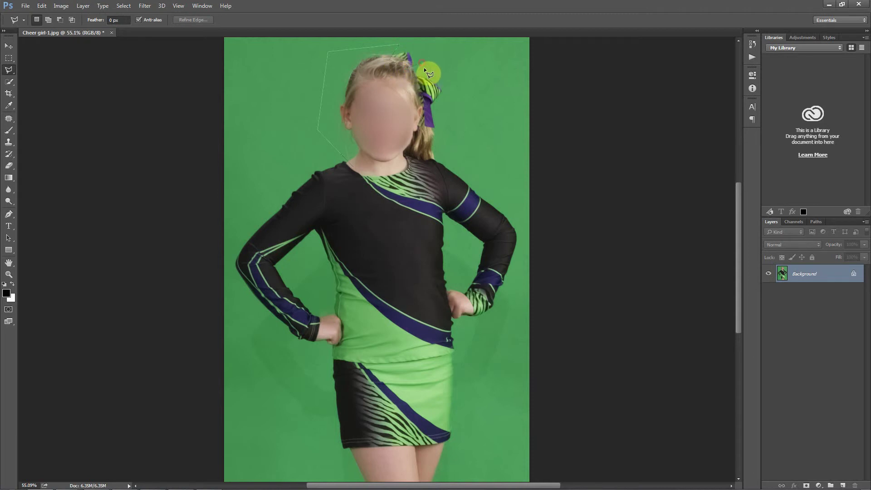
click(413, 80)
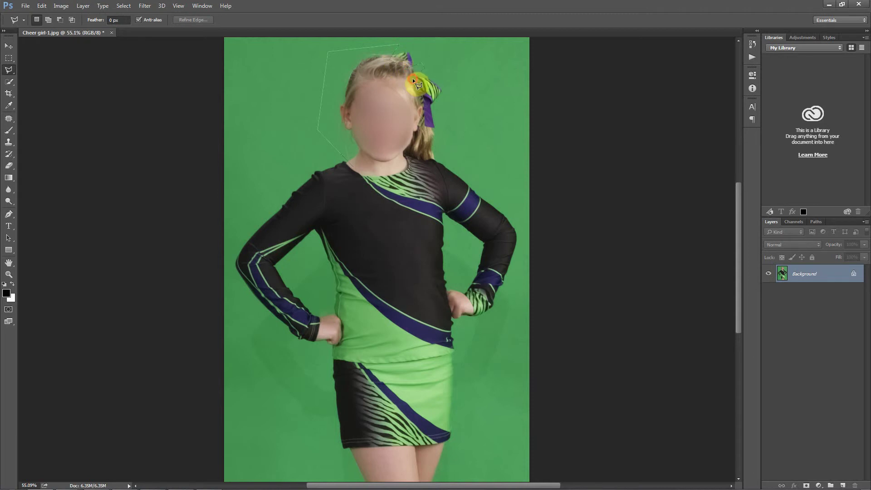
click(418, 122)
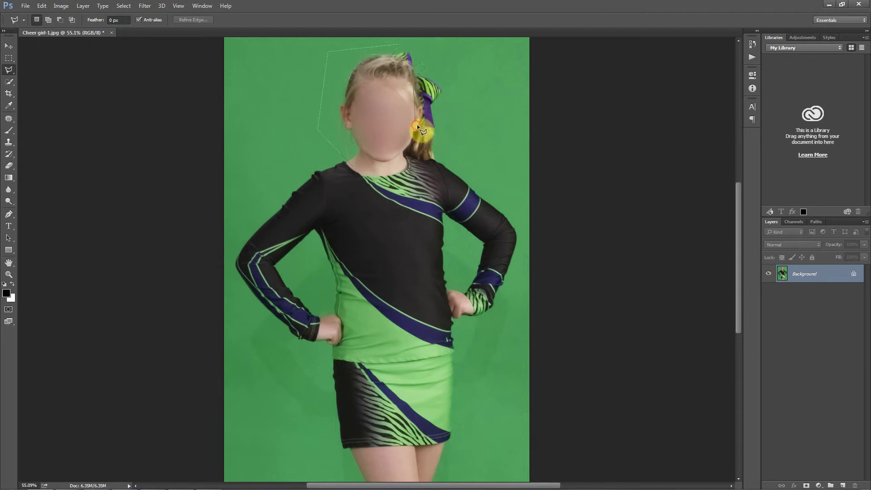
click(446, 131)
click(446, 154)
click(434, 162)
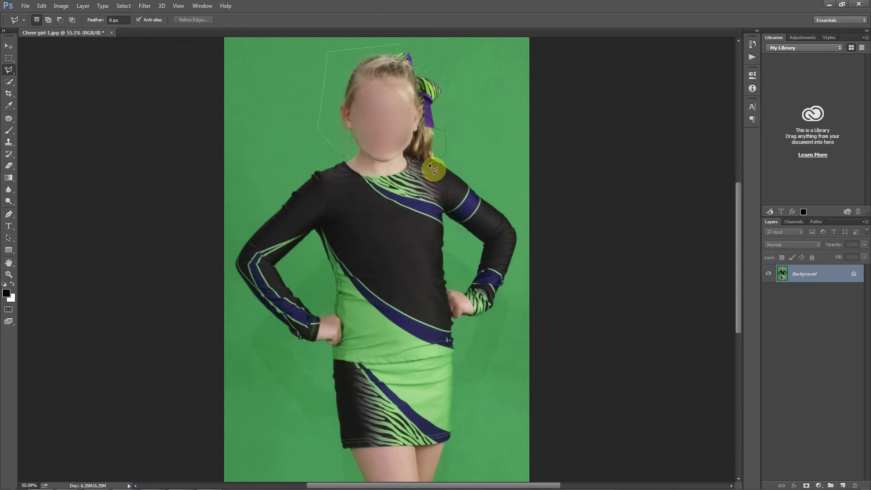
double_click(363, 171)
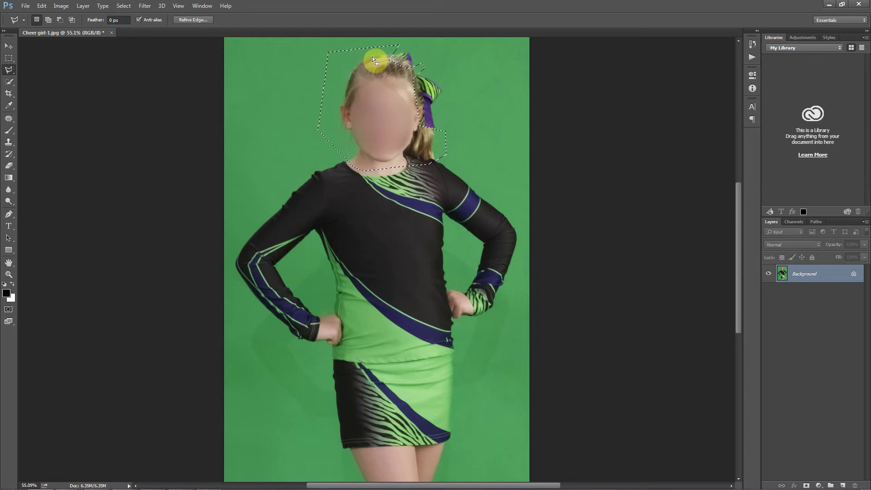
Run the EZ Green Screen 4 filter on the photo and preview the extraction over a solid colour.
click(145, 6)
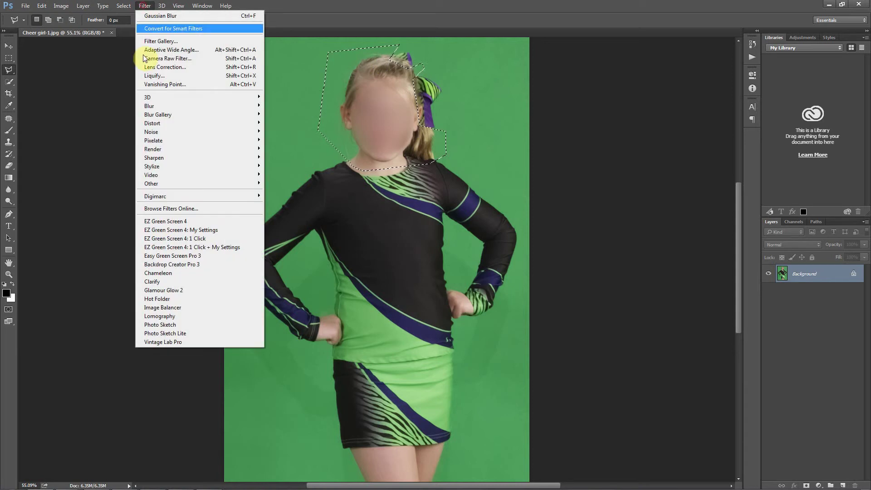
click(159, 221)
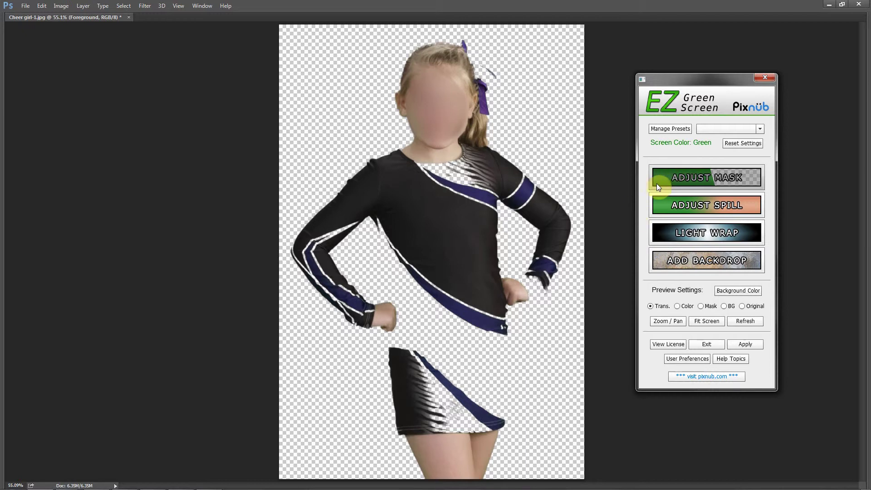
click(677, 306)
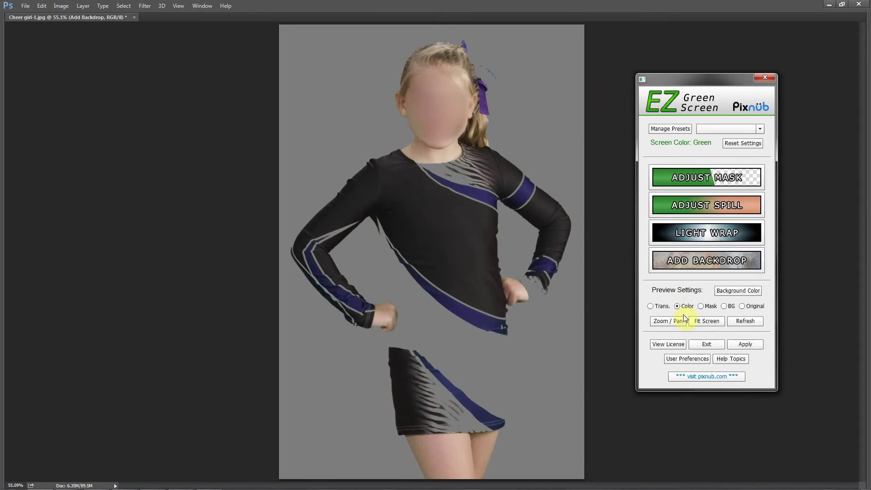
Try higher Smart Radius and Foreground Recovery values in the mask adjustments.
click(688, 178)
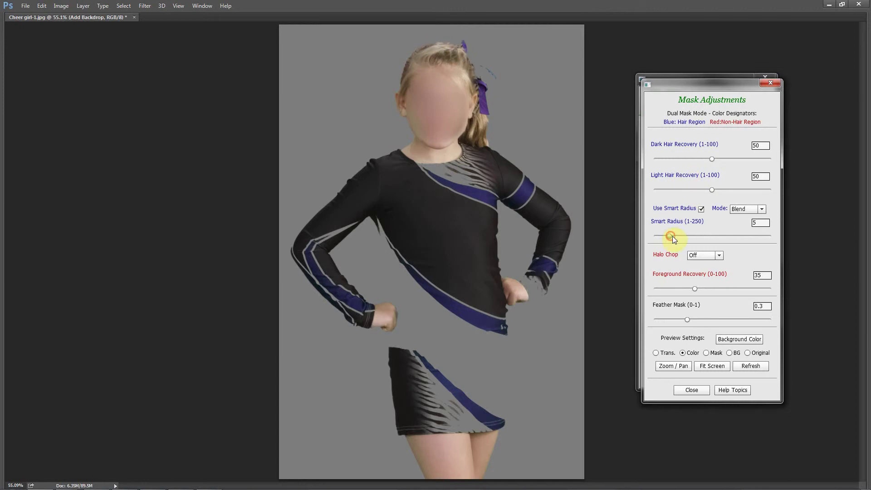
drag(673, 236, 716, 236)
drag(695, 289, 722, 292)
drag(725, 289, 734, 289)
click(690, 389)
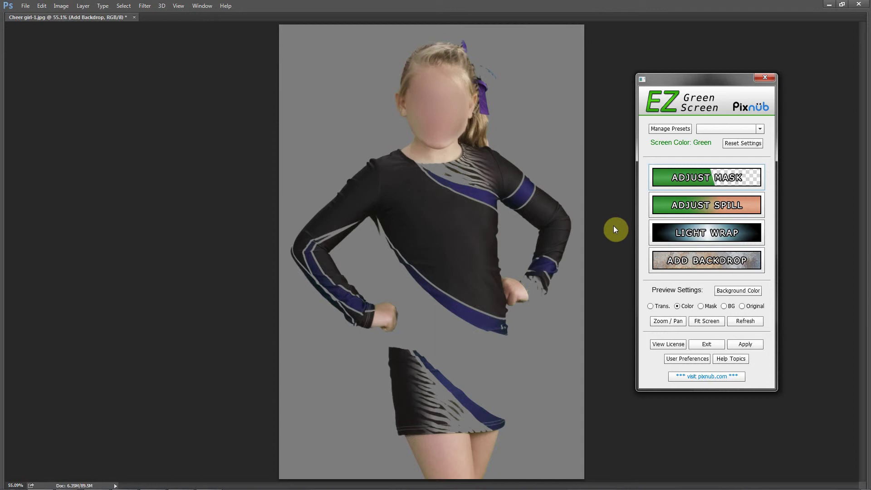
Apply the extraction with a transparent background preview and check the document's history states.
click(651, 307)
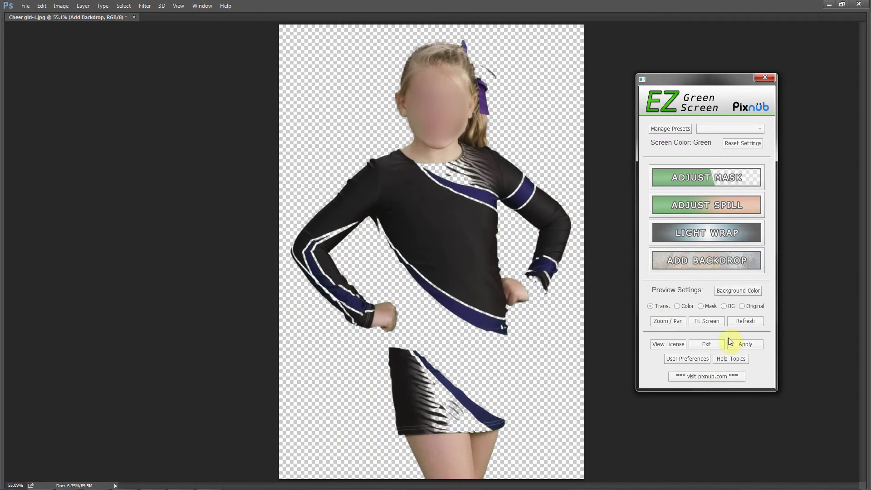
click(748, 347)
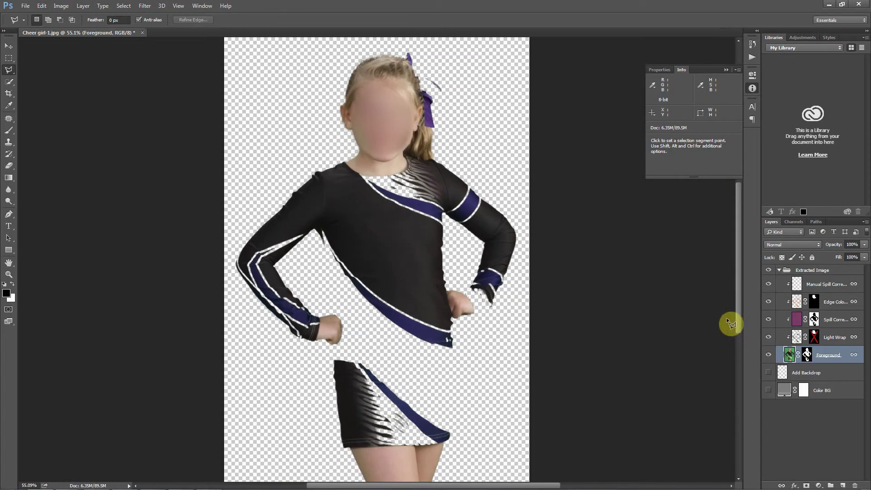
click(752, 45)
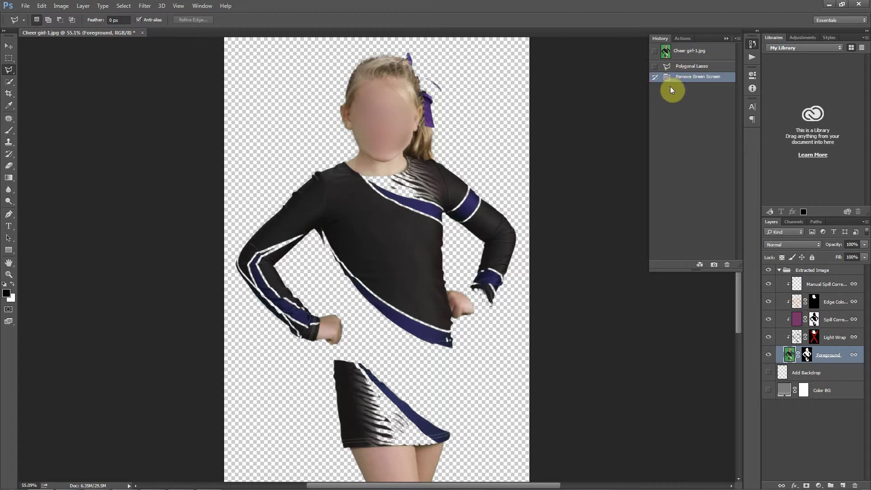
click(726, 38)
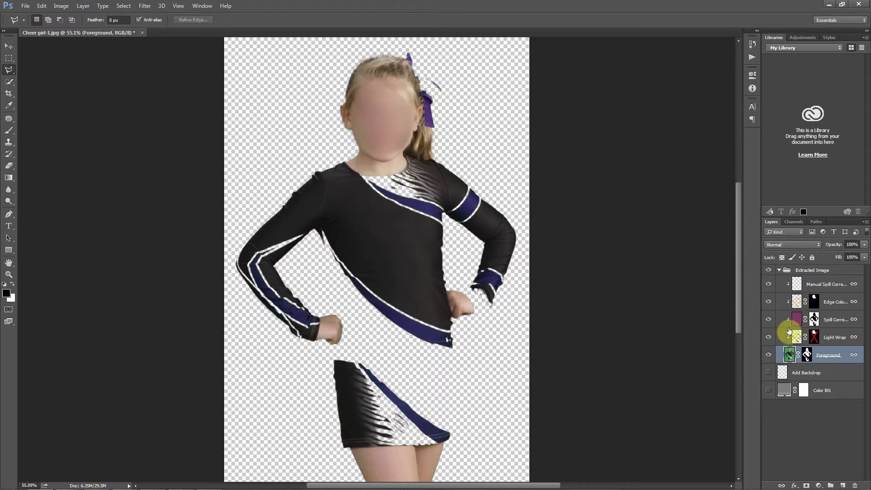
Disable the Foreground layer's mask and hide the manual spill correction, edge color and light wrap layers, keeping the spill correction layer visible.
right_click(797, 355)
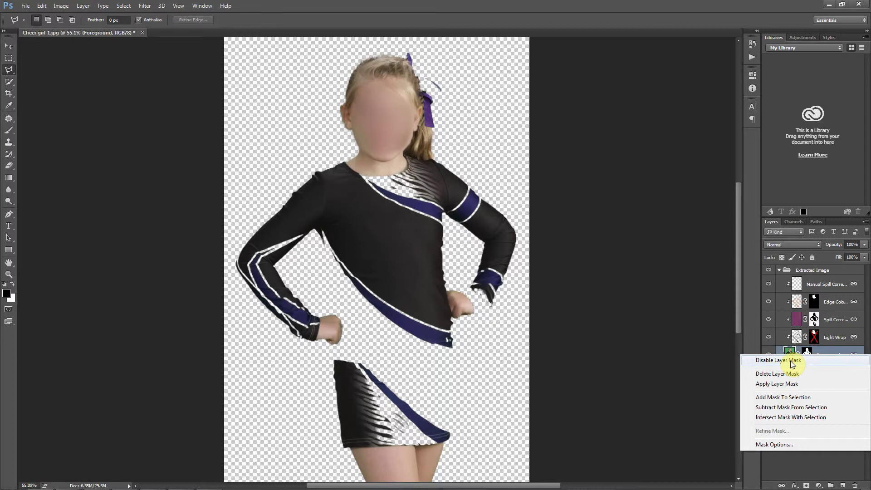
click(791, 361)
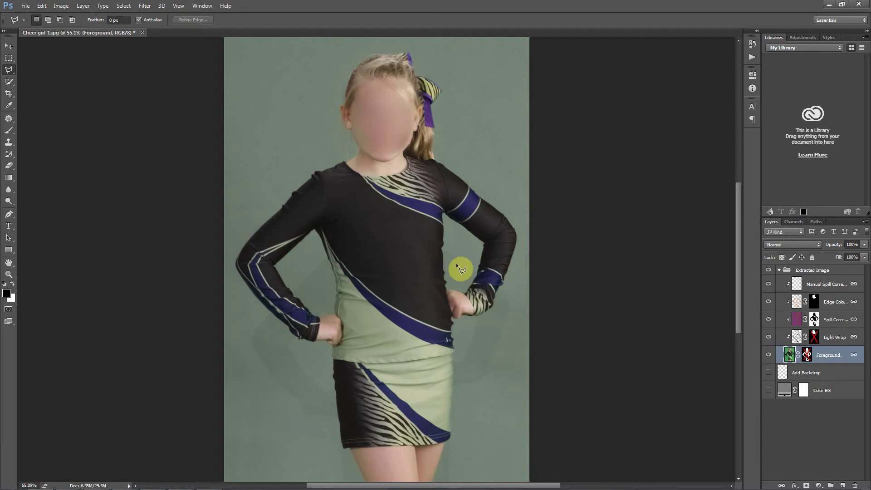
click(768, 319)
click(769, 284)
click(768, 301)
click(768, 336)
click(768, 322)
Re-enable the Foreground layer's mask, examine the mask on its own, and return to the normal image view.
right_click(804, 355)
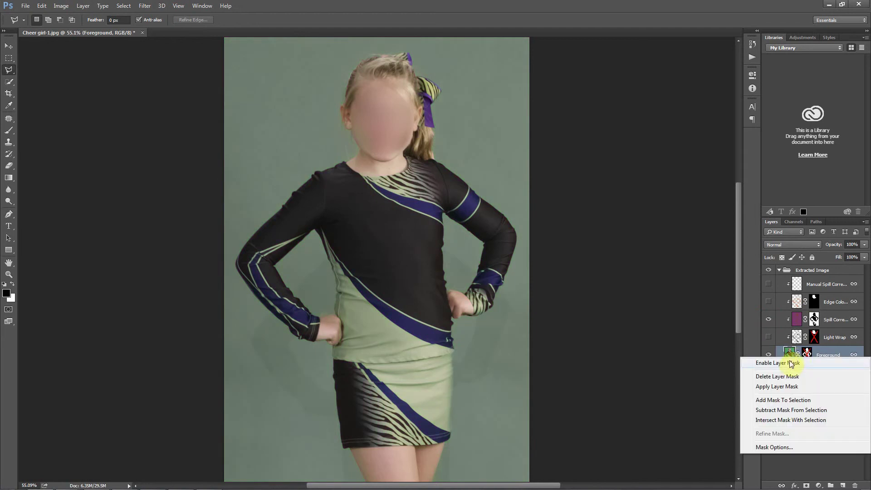
click(789, 364)
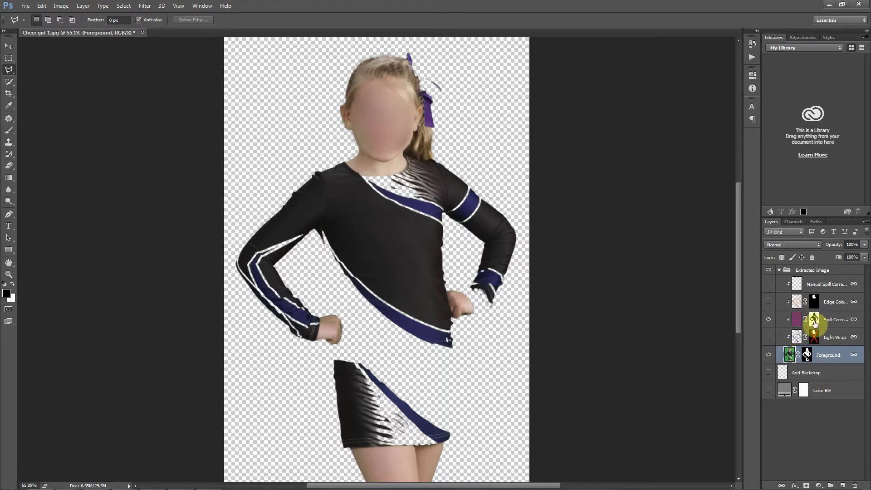
alt+click(807, 357)
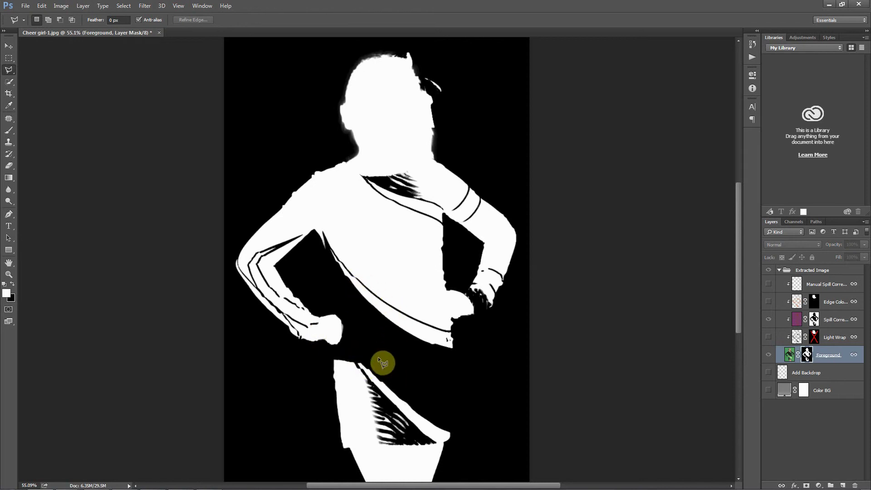
click(790, 357)
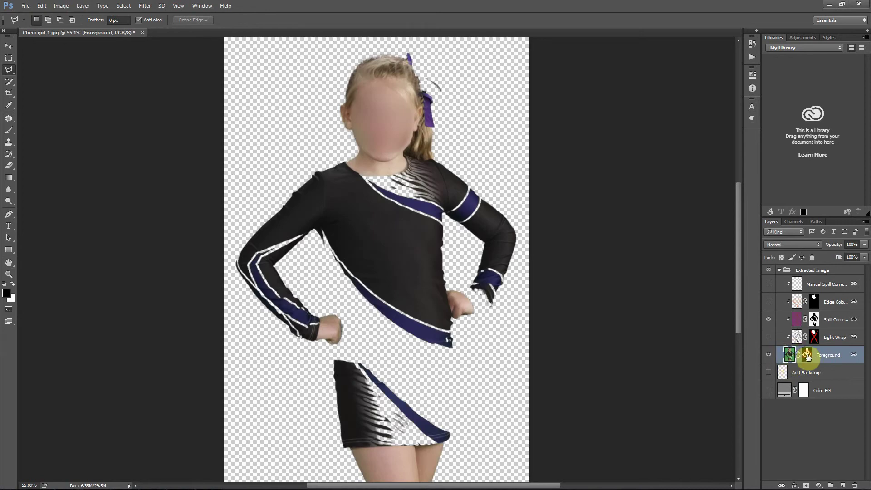
Paint white on the Foreground layer's mask with an 80 px brush to restore part of the missing green shirt below the blue stripe.
click(808, 358)
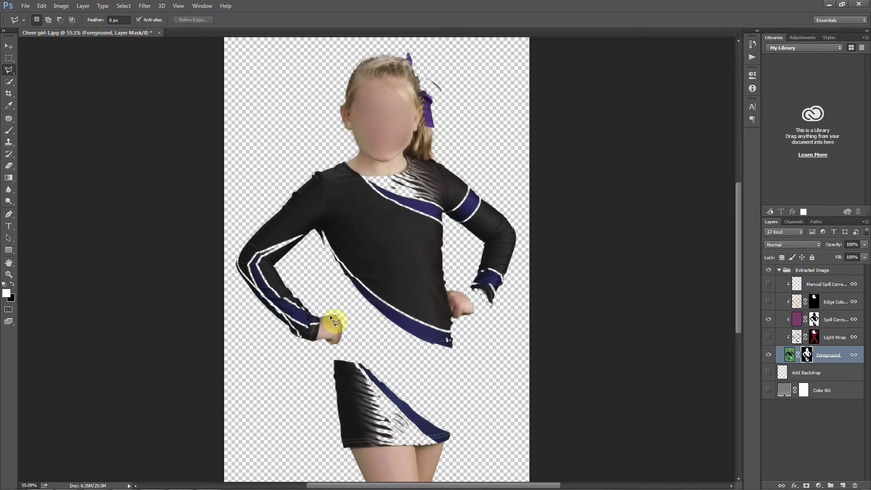
click(8, 130)
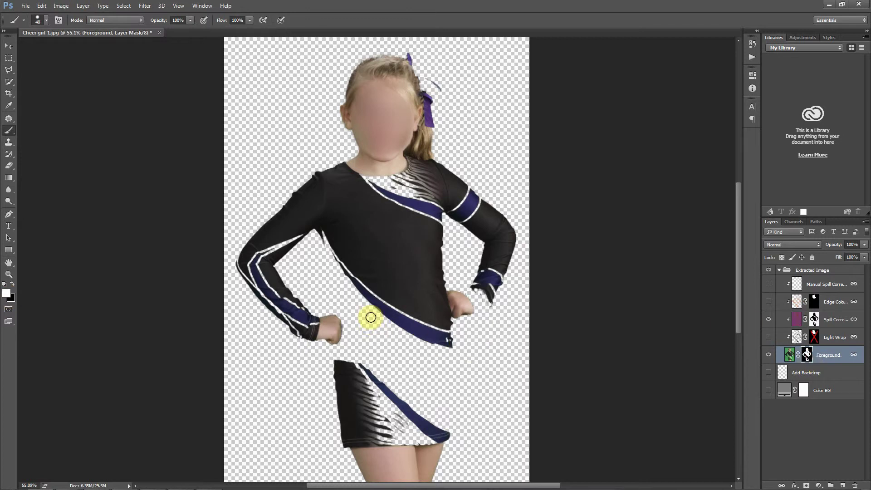
key(bracketright)
key(bracketright)
key(bracketright)
key(bracketright)
key(bracketright)
mouse_move(363, 301)
mouse_down()
mouse_move(367, 324)
mouse_move(370, 311)
mouse_move(377, 316)
mouse_move(366, 332)
mouse_move(364, 304)
mouse_up()
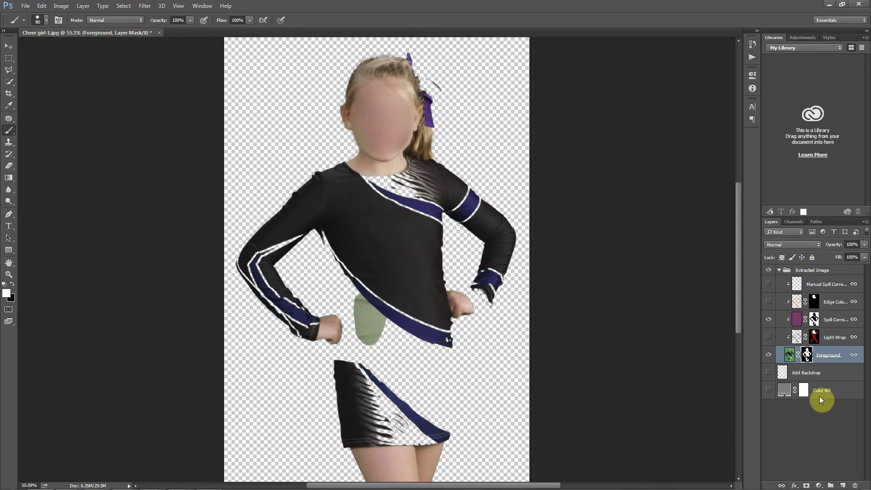
Paint black on the Spill Correction layer's mask over the restored shirt patch to bring back its original green.
click(814, 320)
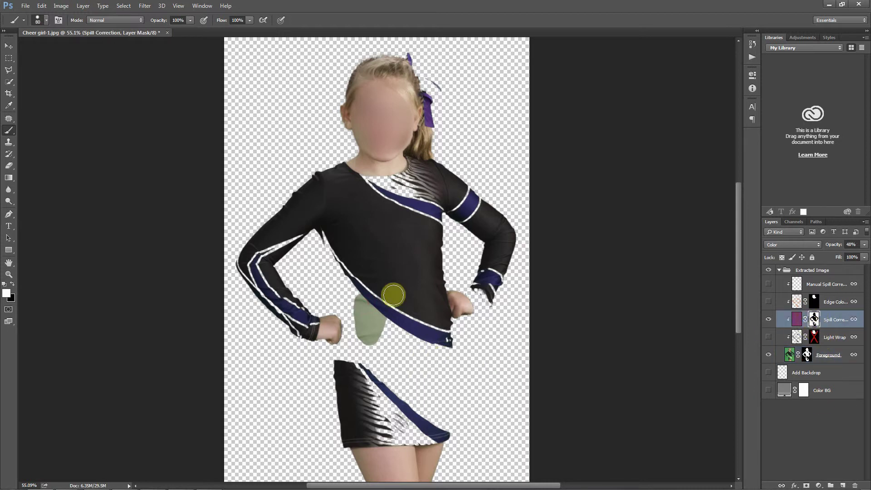
click(9, 283)
mouse_move(368, 300)
mouse_down()
mouse_move(376, 332)
mouse_move(381, 324)
mouse_move(360, 311)
mouse_move(360, 297)
mouse_move(374, 341)
mouse_move(358, 325)
mouse_up()
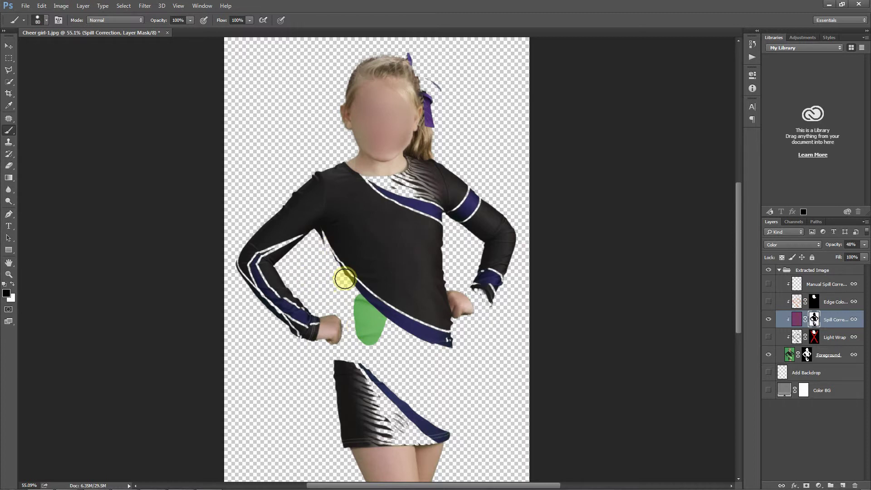
Hide the Spill Correction layer and disable the Foreground layer's mask to reveal the original photo.
click(768, 320)
right_click(799, 356)
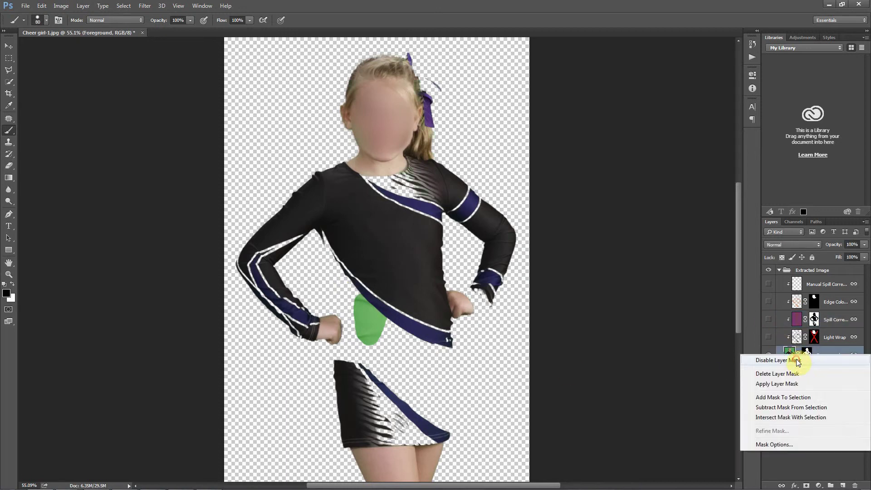
click(797, 360)
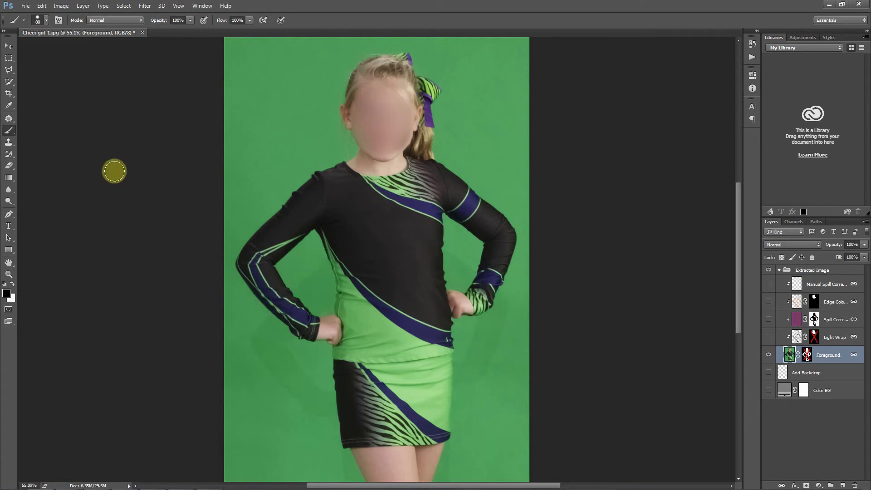
Select the whole uniform, including the shirt, skirt and both sleeves, with the Quick Selection tool using 45 and 70 px brushes.
click(12, 84)
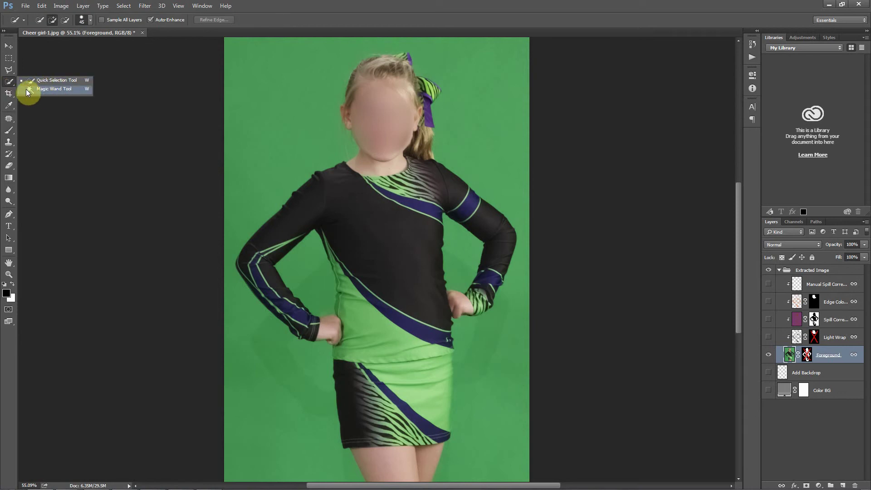
click(48, 80)
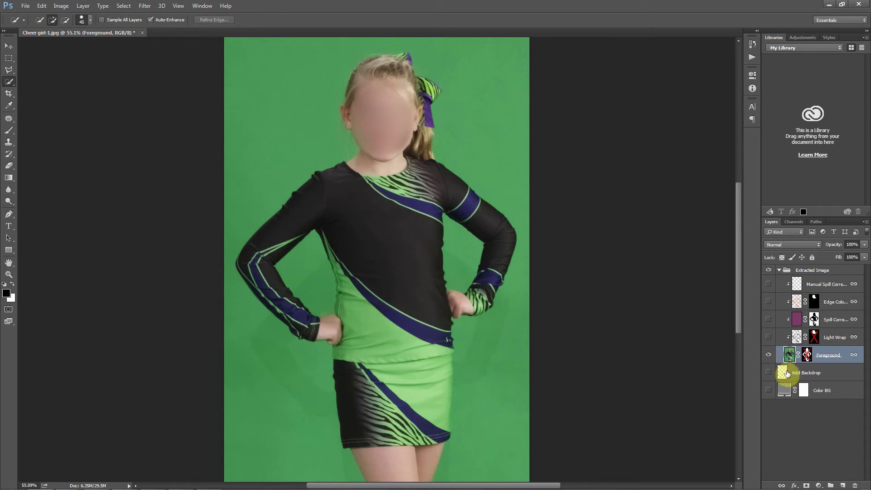
click(370, 284)
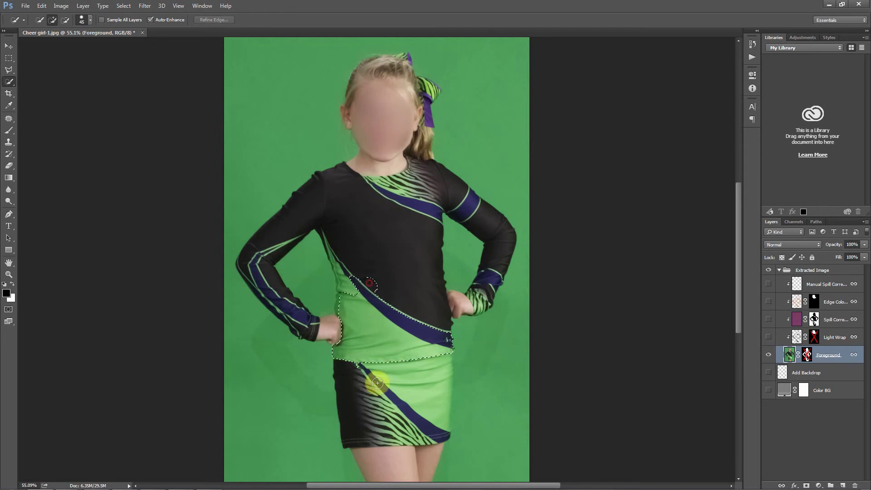
mouse_move(377, 384)
mouse_down()
mouse_move(389, 433)
mouse_move(369, 405)
mouse_move(403, 355)
mouse_move(435, 408)
mouse_move(410, 310)
mouse_move(383, 275)
mouse_move(354, 321)
mouse_move(344, 300)
mouse_move(323, 331)
mouse_up()
click(288, 307)
mouse_move(287, 307)
mouse_down()
mouse_move(253, 268)
mouse_move(258, 249)
mouse_move(246, 268)
mouse_move(284, 312)
mouse_up()
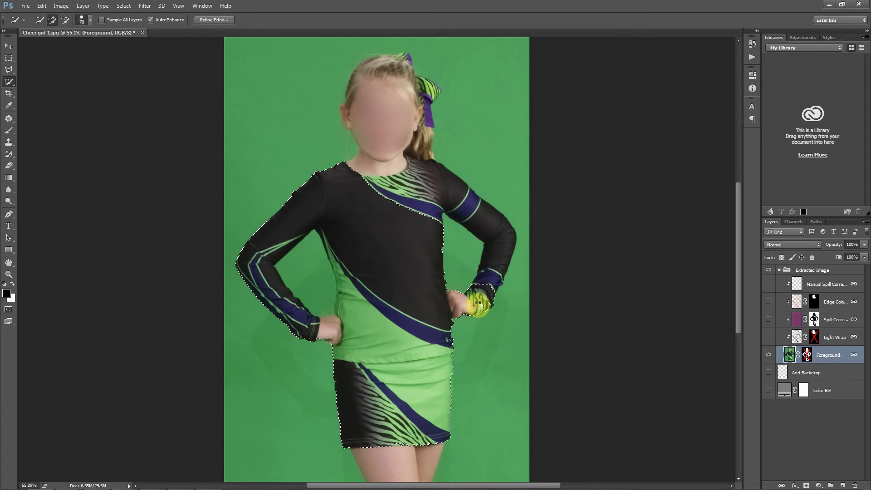
mouse_move(485, 282)
mouse_down()
mouse_move(500, 241)
mouse_move(484, 217)
mouse_up()
mouse_move(411, 196)
mouse_down()
mouse_move(369, 182)
mouse_move(404, 176)
mouse_up()
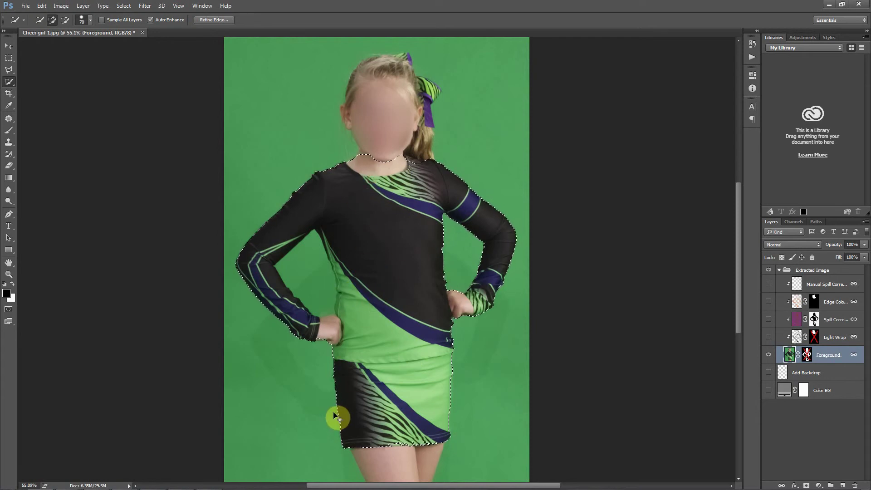
Subtract the green background gap between the image-left arm and the torso from the selection with a 25 px Quick Selection brush.
key(ctrl+plus)
key(ctrl+plus)
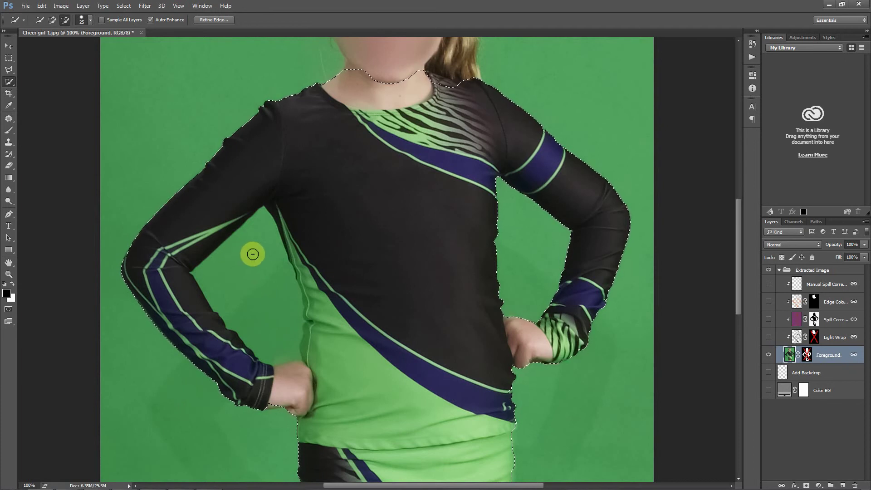
mouse_move(253, 254)
mouse_down()
mouse_move(267, 298)
mouse_move(274, 267)
mouse_up()
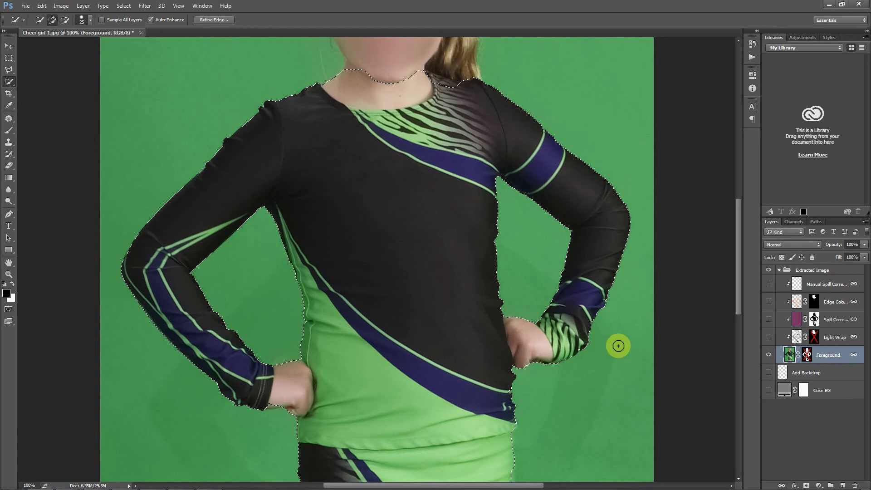
Examine the selection edge at 200% around the image-right arm, its striped cuff and the adjoining side of the torso.
key(ctrl+minus)
key(ctrl+plus)
key(ctrl+plus)
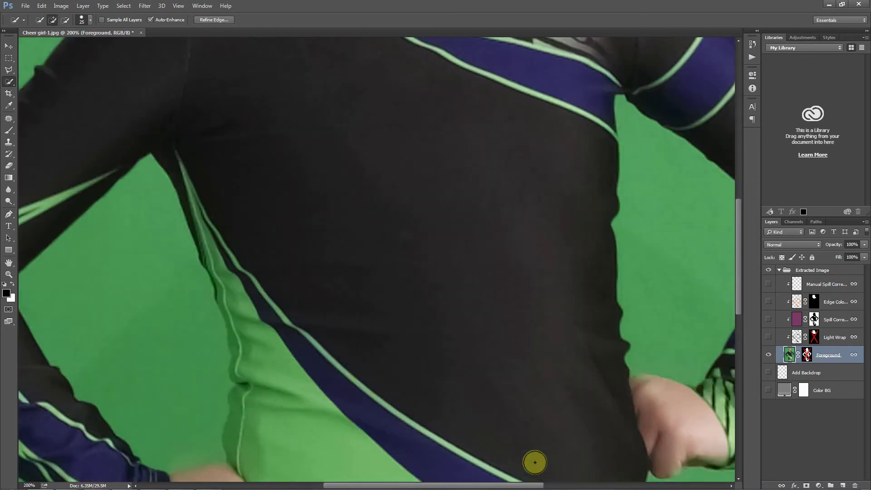
drag(519, 483, 589, 486)
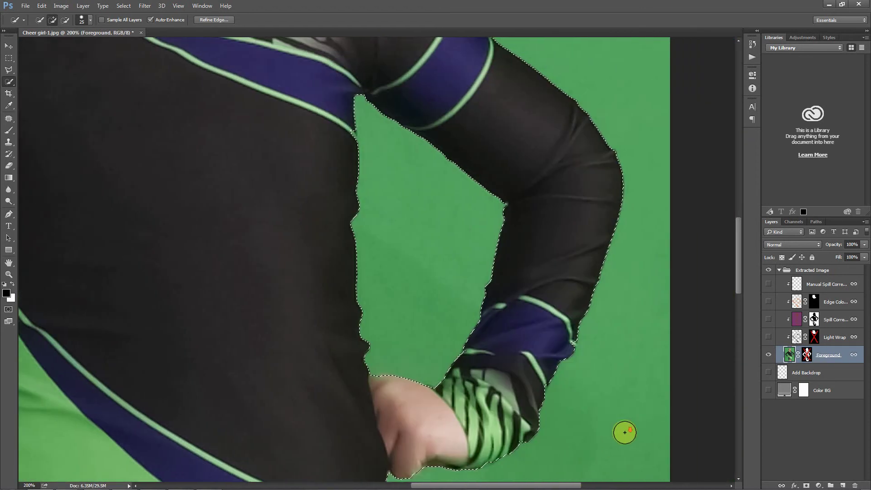
scroll(623, 431, down, 3)
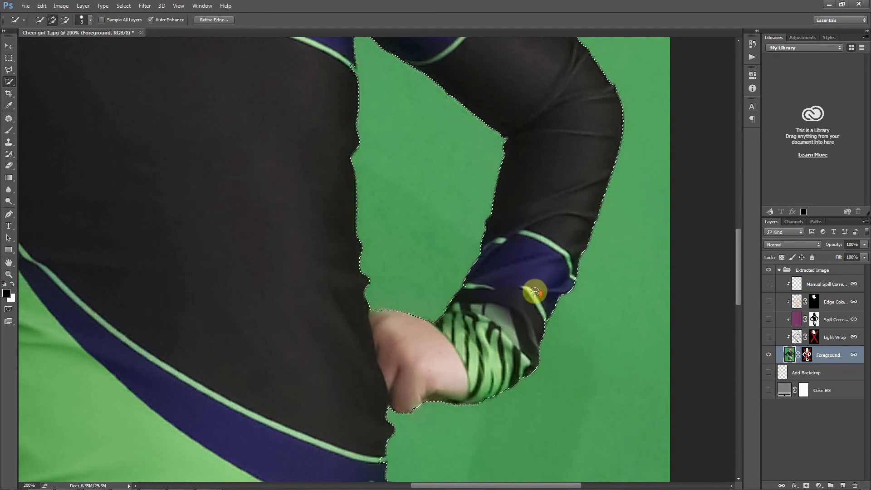
scroll(540, 297, up, 3)
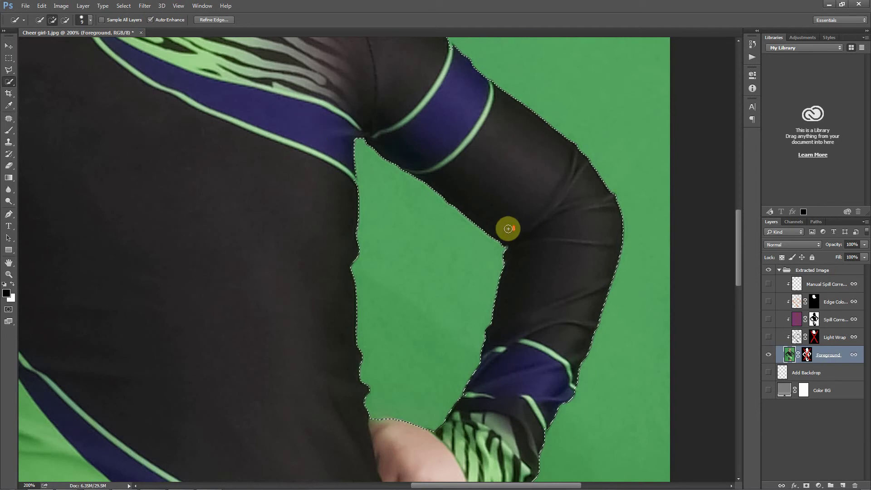
scroll(508, 227, down, 2)
scroll(508, 234, down, 2)
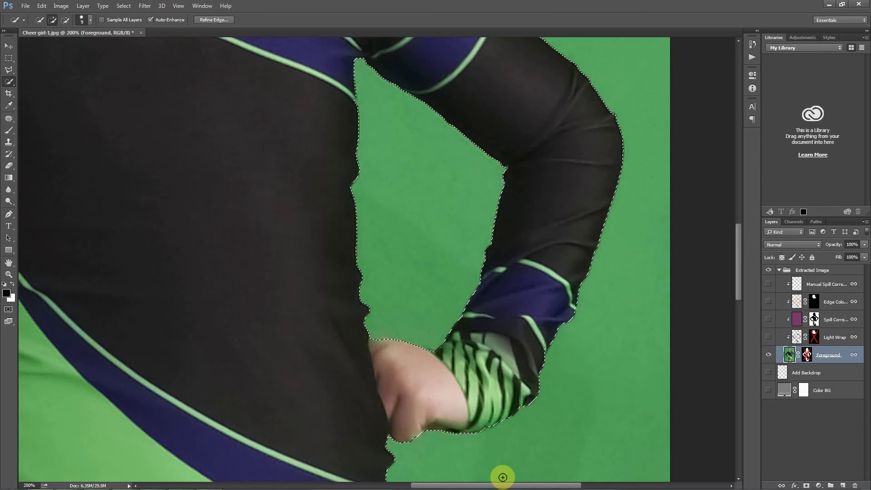
Examine the selection edge at 200% along the image-left arm, from the cuff and hand up to the shoulder.
drag(504, 485, 387, 467)
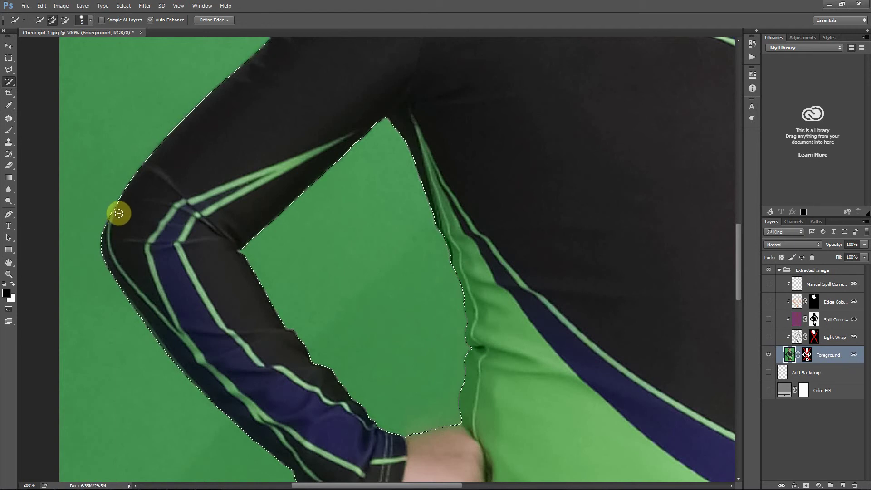
scroll(152, 268, down, 4)
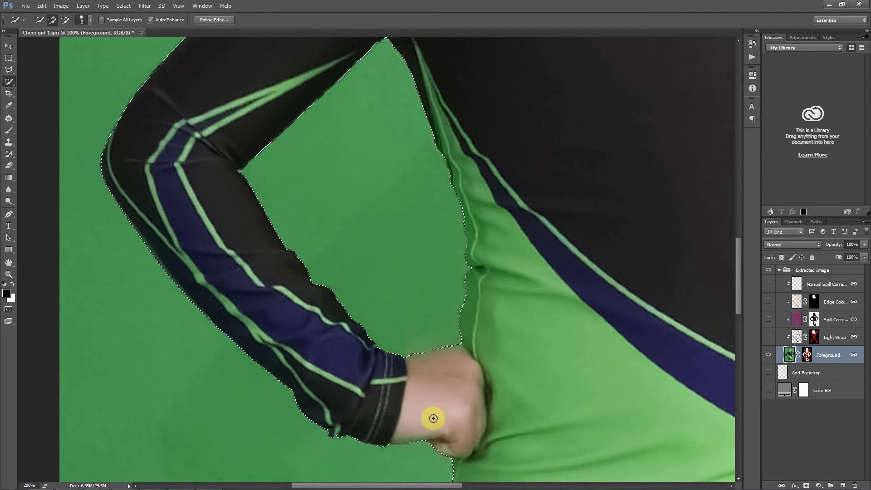
scroll(400, 412, down, 2)
scroll(400, 413, down, 3)
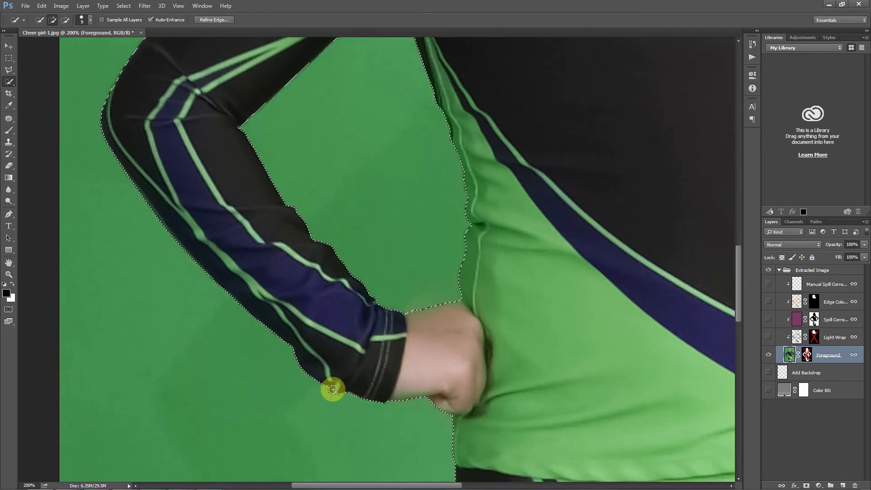
scroll(321, 353, up, 3)
scroll(320, 353, up, 10)
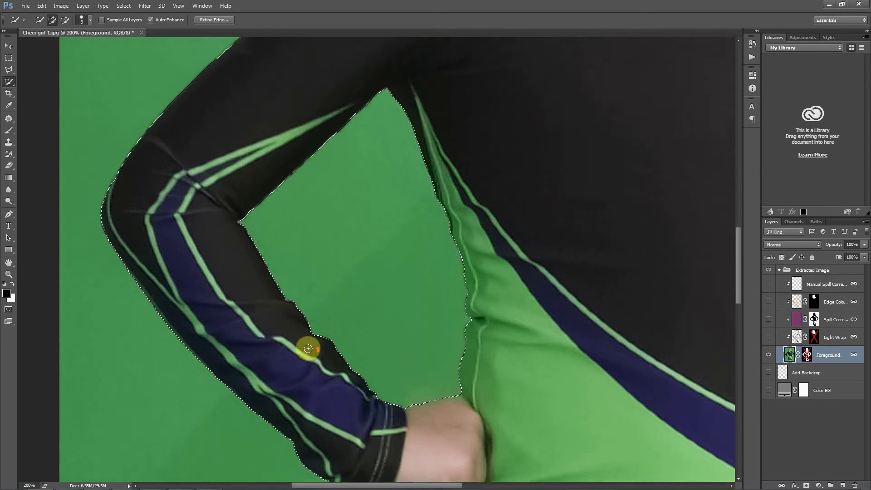
scroll(251, 304, down, 2)
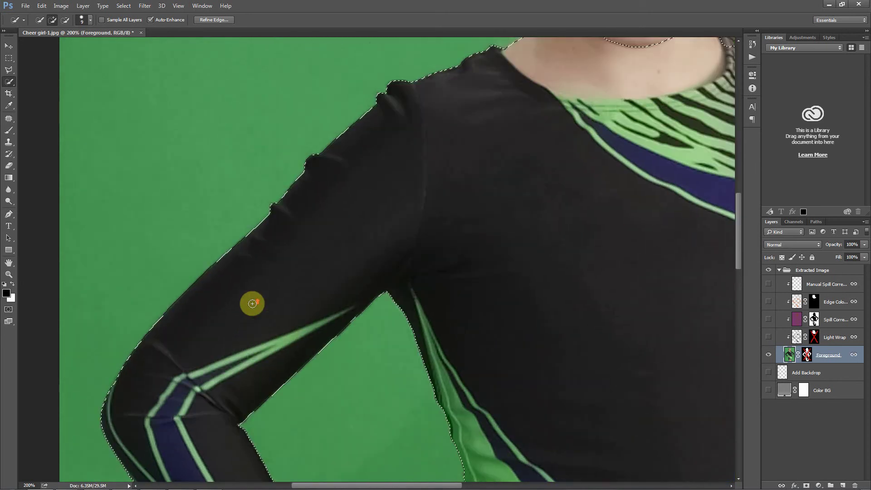
scroll(253, 302, down, 2)
scroll(288, 312, down, 1)
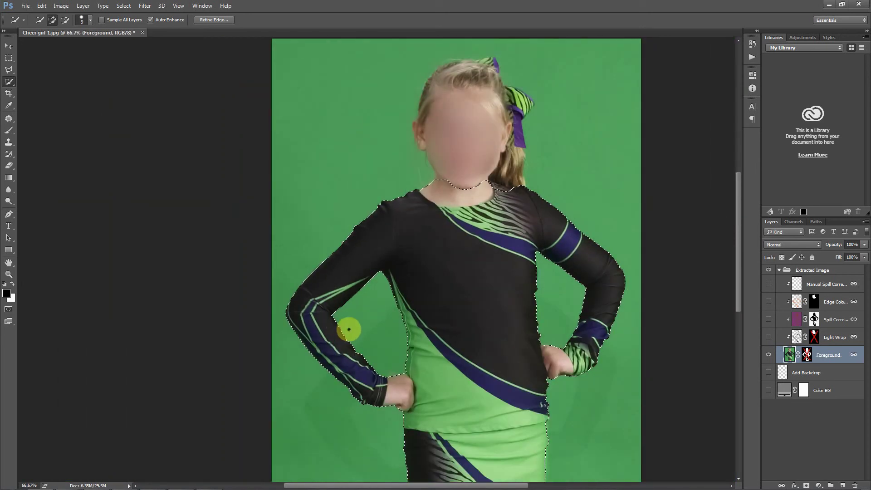
Add the missed strip along the image-right edge of the green skirt to the selection with the Polygonal Lasso tool.
scroll(500, 376, down, 3)
scroll(515, 379, down, 3)
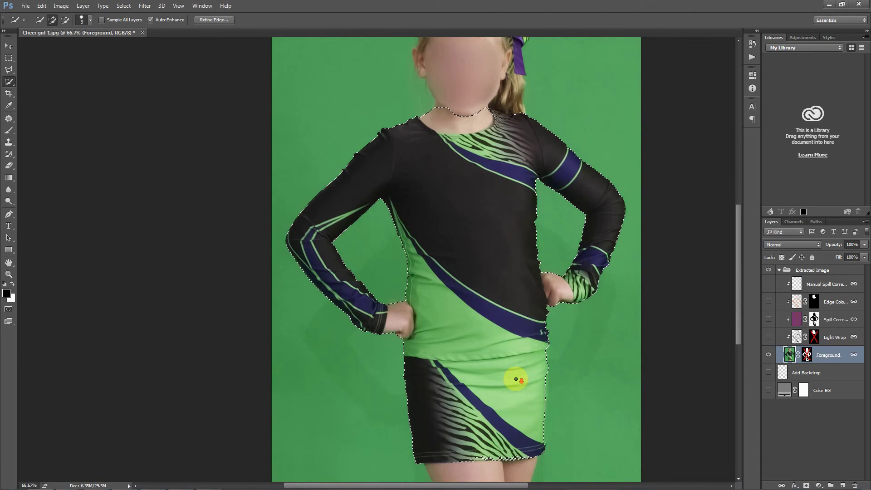
scroll(521, 383, up, 3)
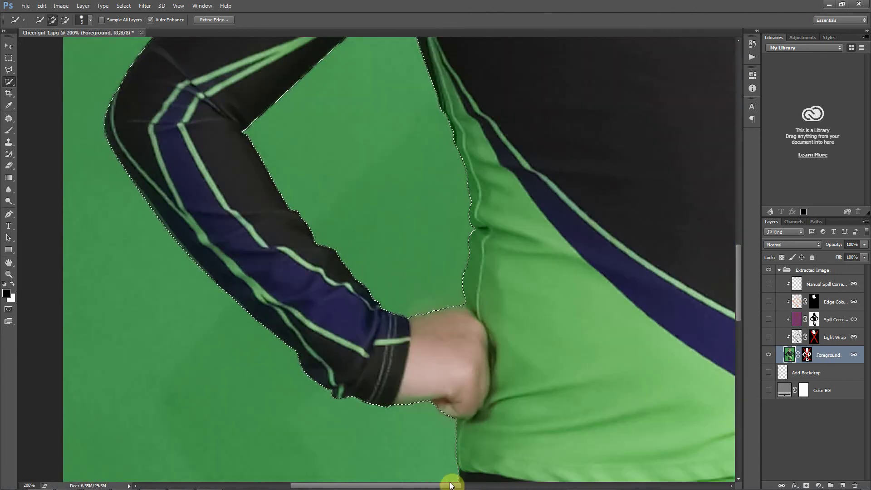
drag(451, 477, 575, 468)
scroll(576, 467, down, 10)
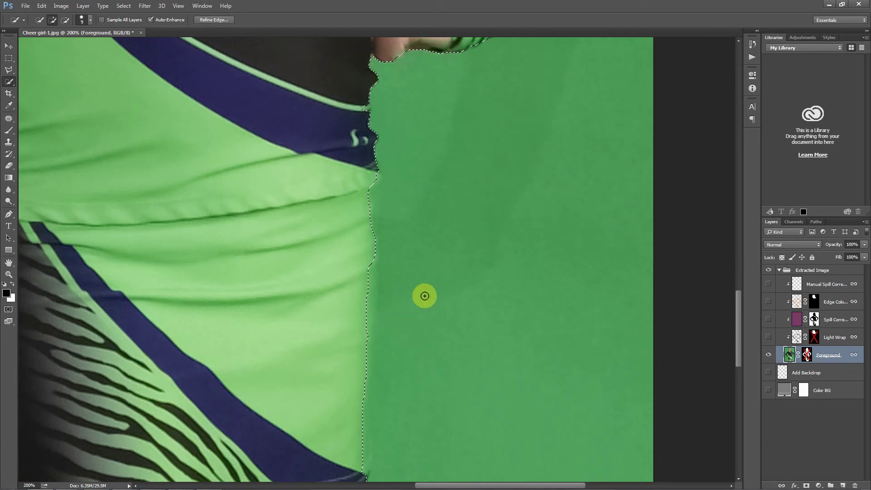
click(8, 70)
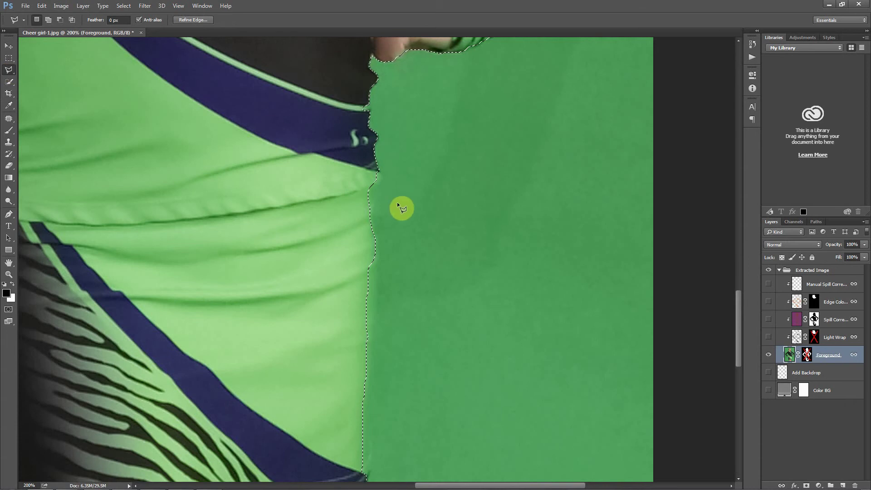
key(shift)
click(374, 250)
click(373, 317)
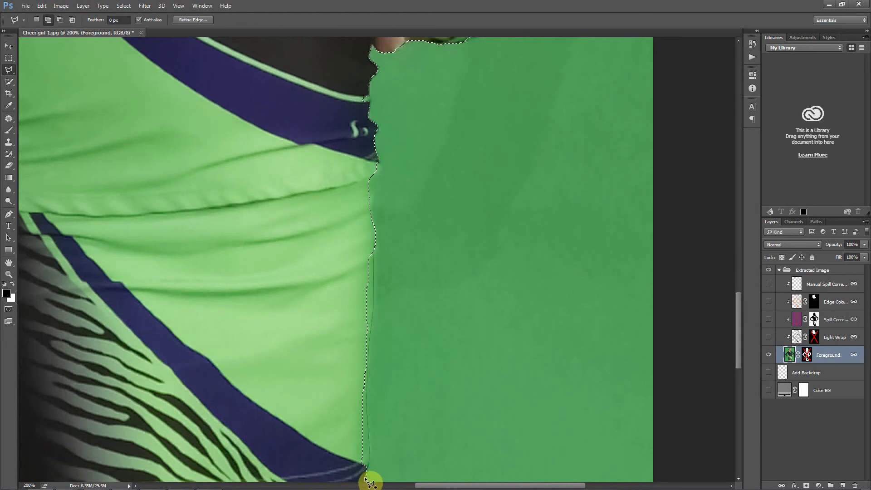
click(337, 474)
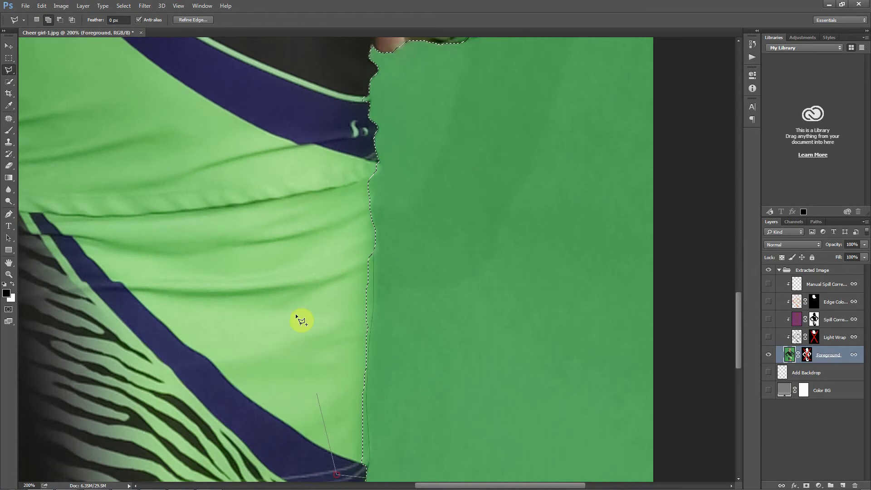
double_click(356, 234)
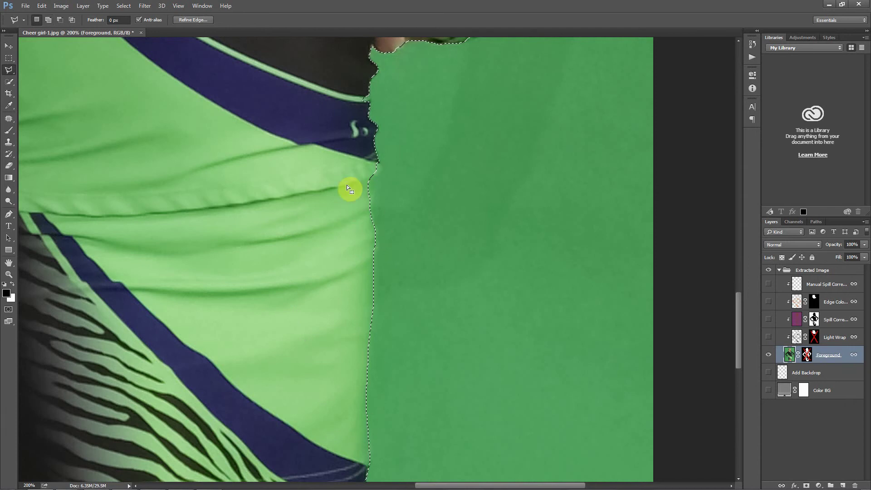
Add the small missed notches at the shirt hem and beside the blue stripe's end to the selection with the Polygonal Lasso.
key(shift)
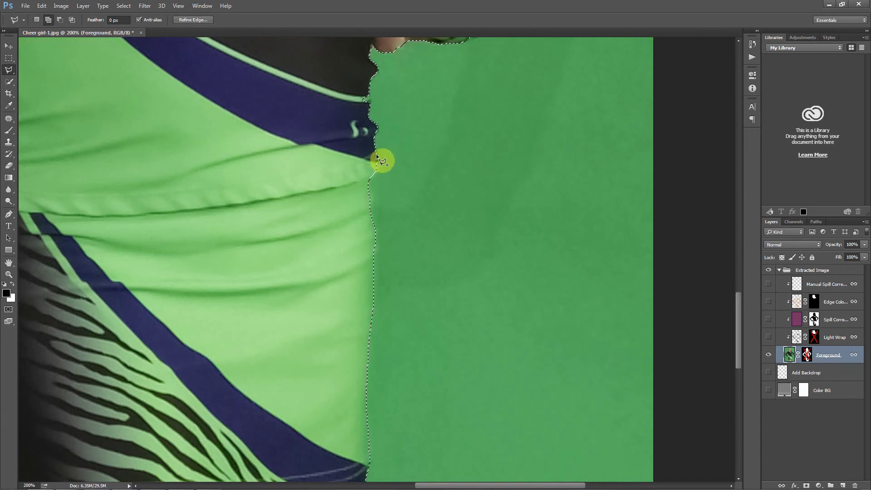
click(379, 166)
double_click(368, 182)
key(shift)
click(368, 89)
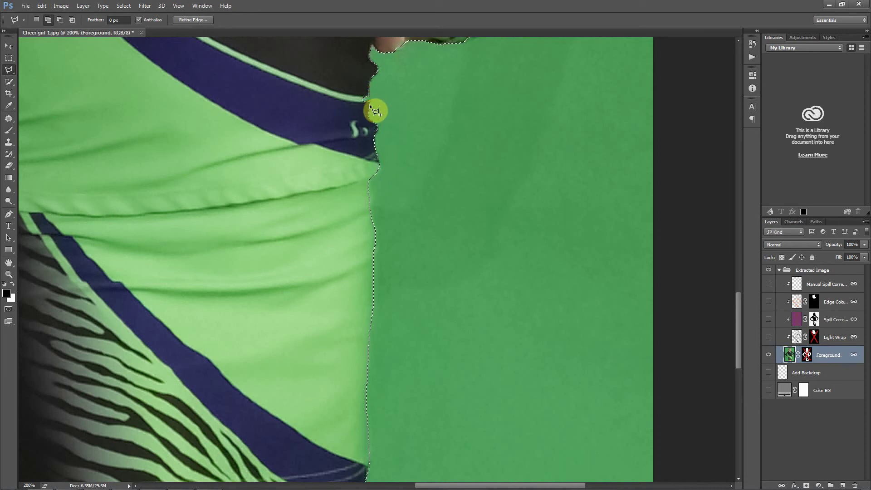
click(368, 89)
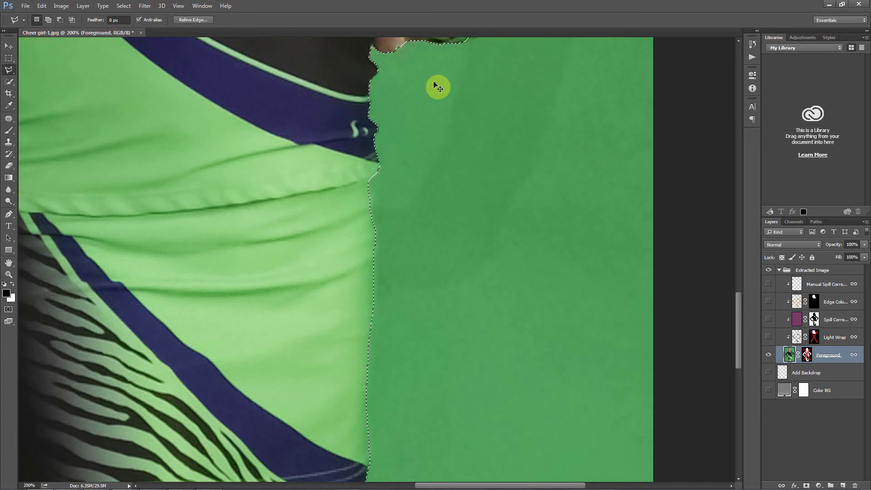
key(ctrl+minus)
key(ctrl+minus)
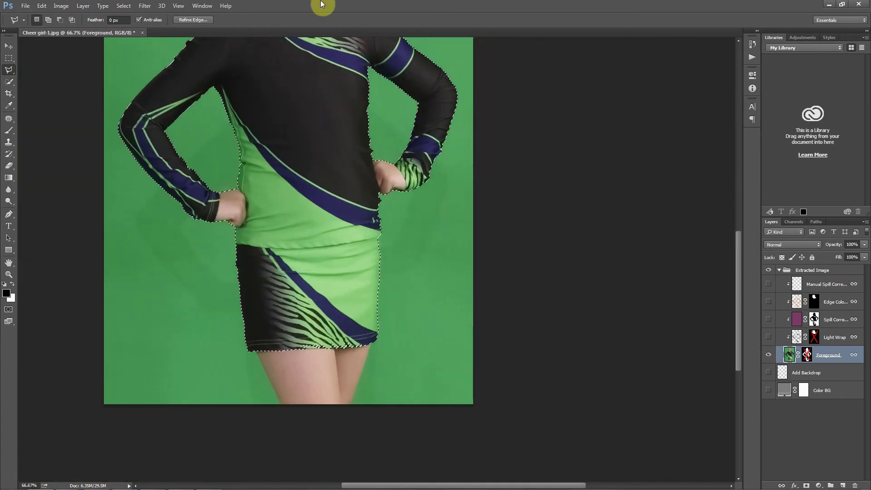
scroll(269, 150, up, 2)
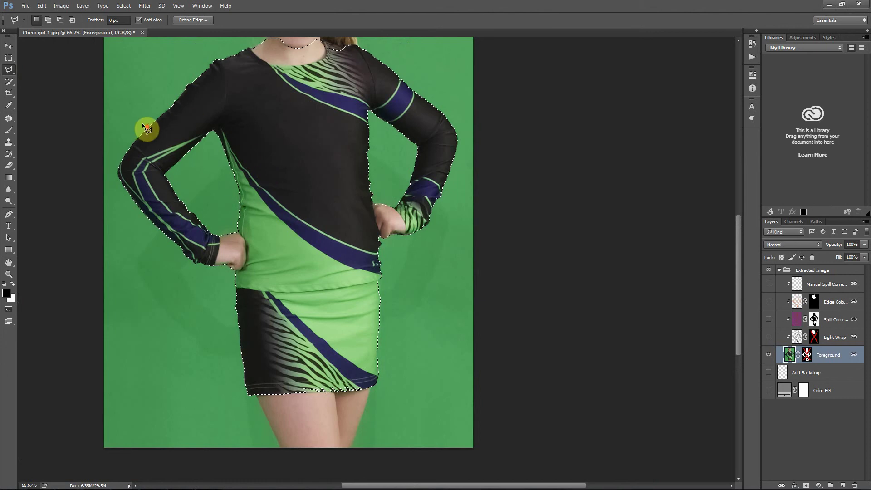
scroll(144, 122, up, 2)
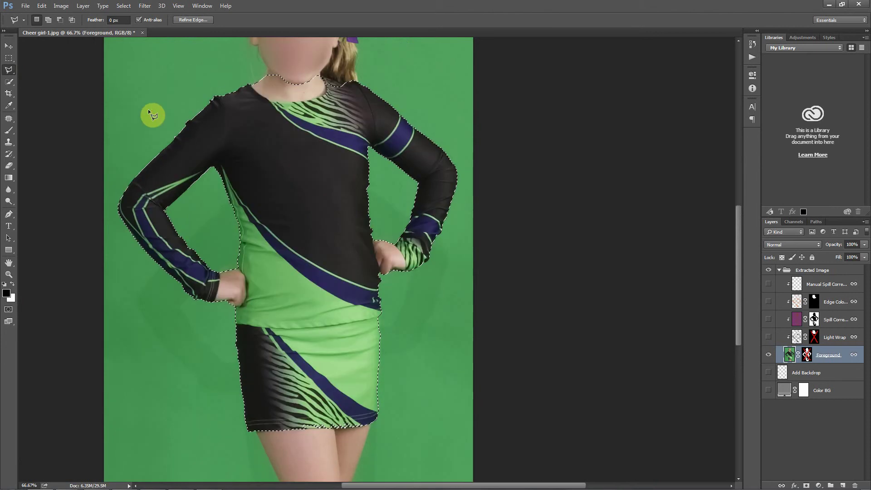
Re-enable the Foreground layer's mask and make the Spill Correction layer visible.
click(798, 356)
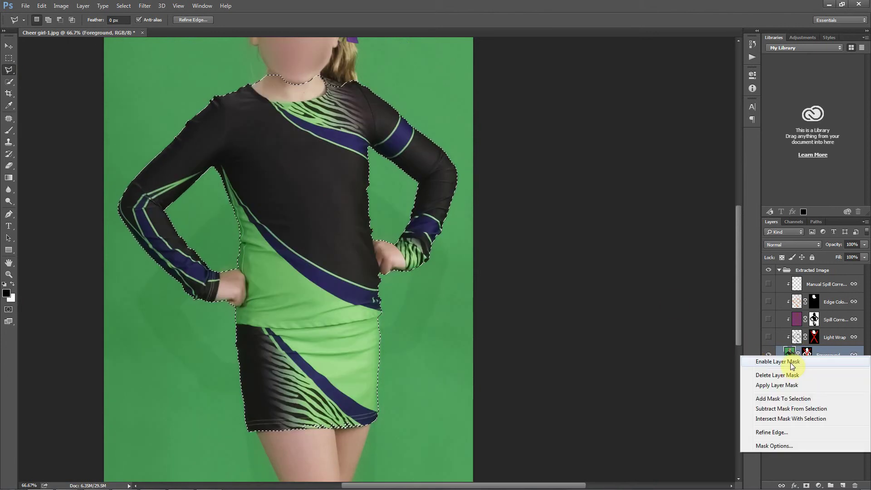
click(792, 362)
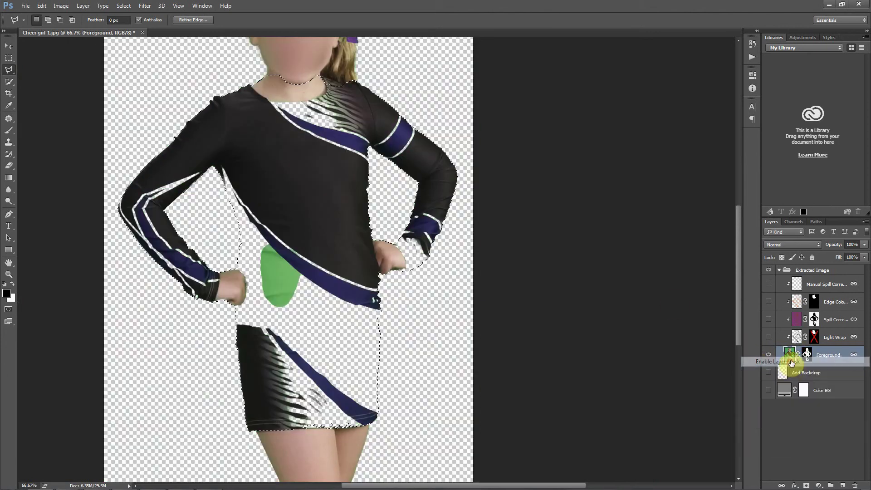
click(768, 319)
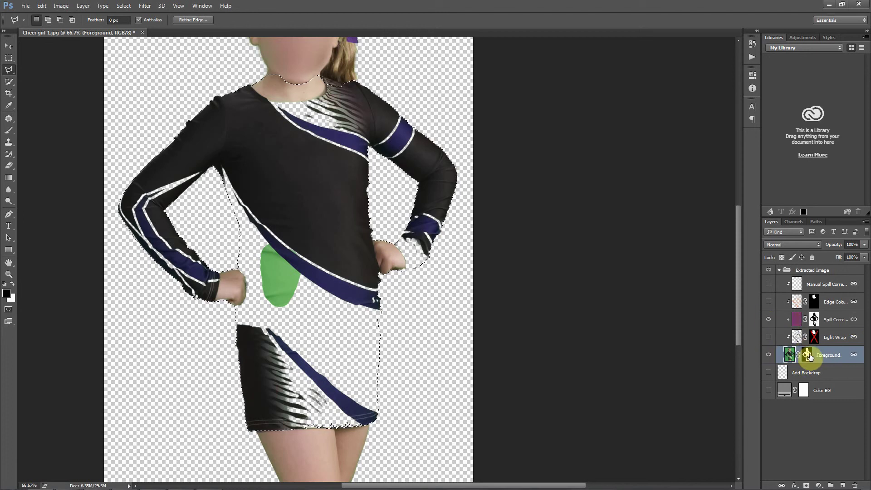
Paint white on the Foreground mask with an 80 px brush to restore the shirt's image-left side, hem and upper skirt stripe edge.
click(807, 355)
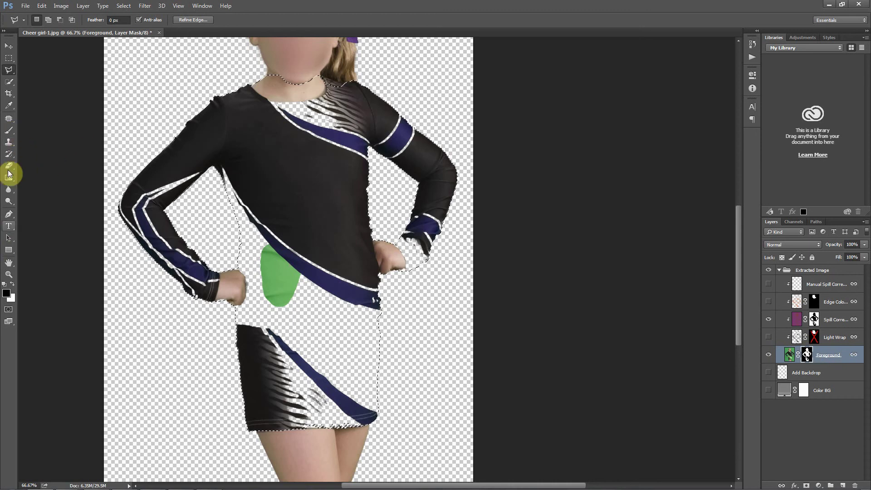
click(10, 131)
click(13, 285)
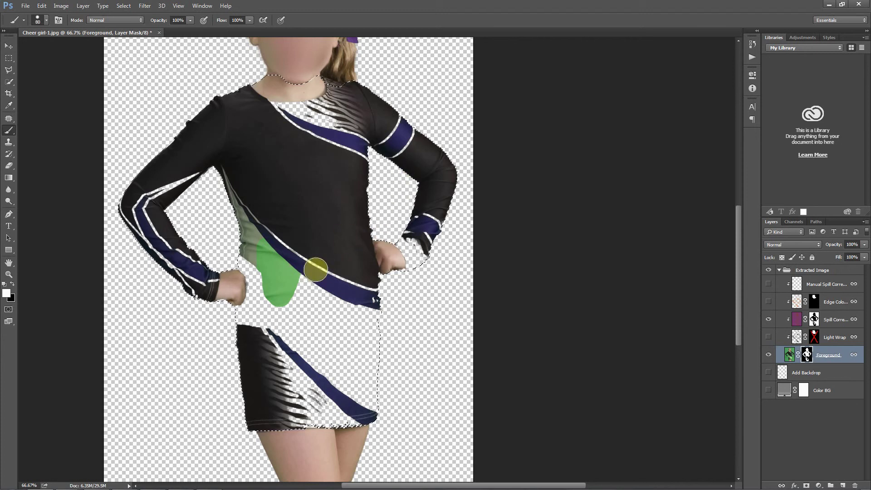
click(297, 274)
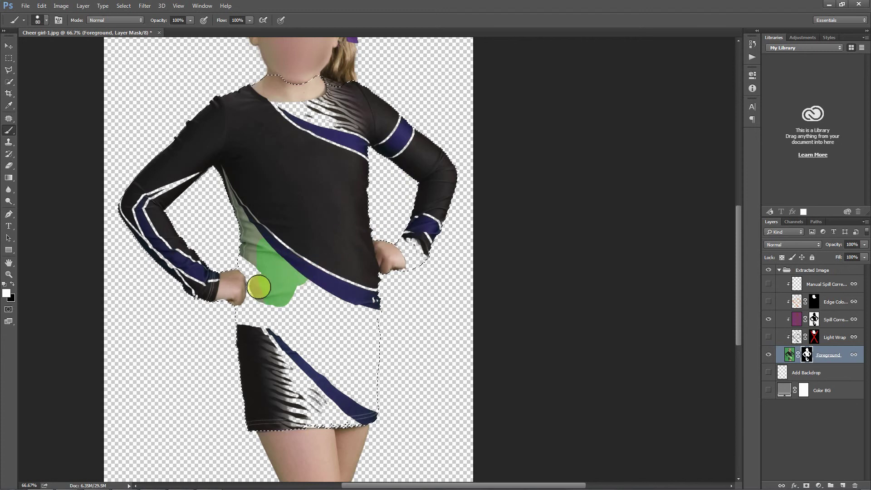
mouse_move(259, 287)
mouse_down()
mouse_move(247, 260)
mouse_move(267, 310)
mouse_move(257, 295)
mouse_move(258, 320)
mouse_move(239, 317)
mouse_move(281, 319)
mouse_move(287, 366)
mouse_move(257, 337)
mouse_move(288, 356)
mouse_move(295, 346)
mouse_move(346, 408)
mouse_move(342, 425)
mouse_move(304, 441)
mouse_move(337, 435)
mouse_move(315, 391)
mouse_up()
Enlarge the brush to 175 px and add a strip below the skirt hem to the selection with the Polygonal Lasso.
key(bracketright)
key(bracketright)
key(bracketright)
key(bracketright)
key(bracketright)
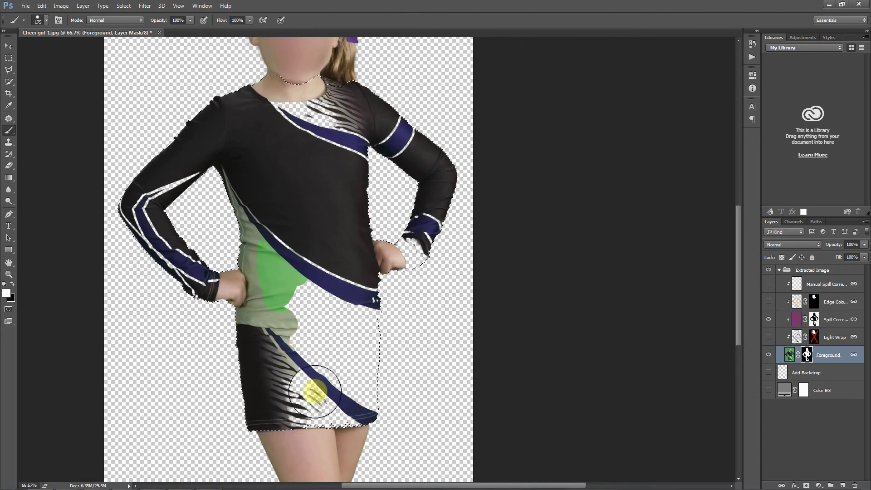
key(ctrl+equal)
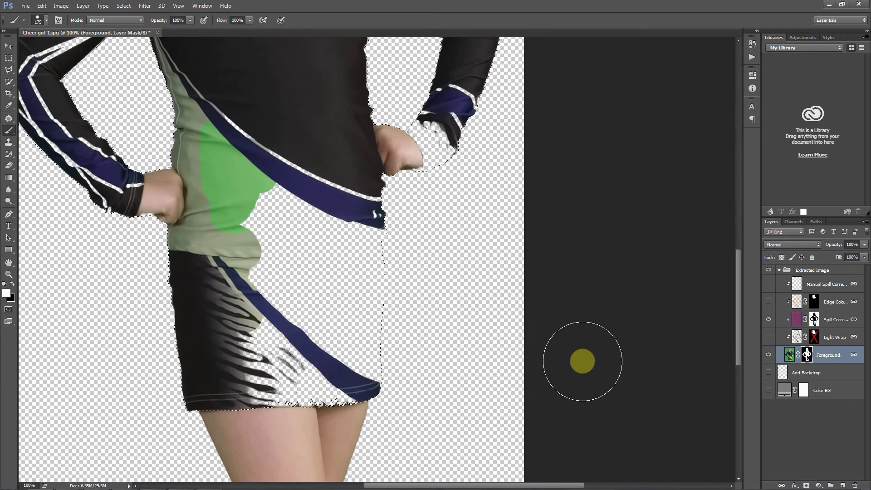
click(9, 69)
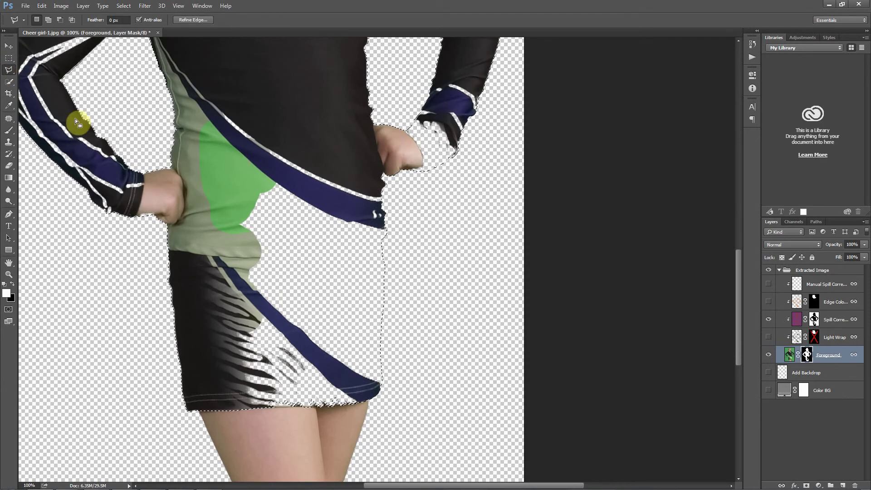
shift+click(229, 385)
click(245, 431)
click(355, 419)
double_click(360, 416)
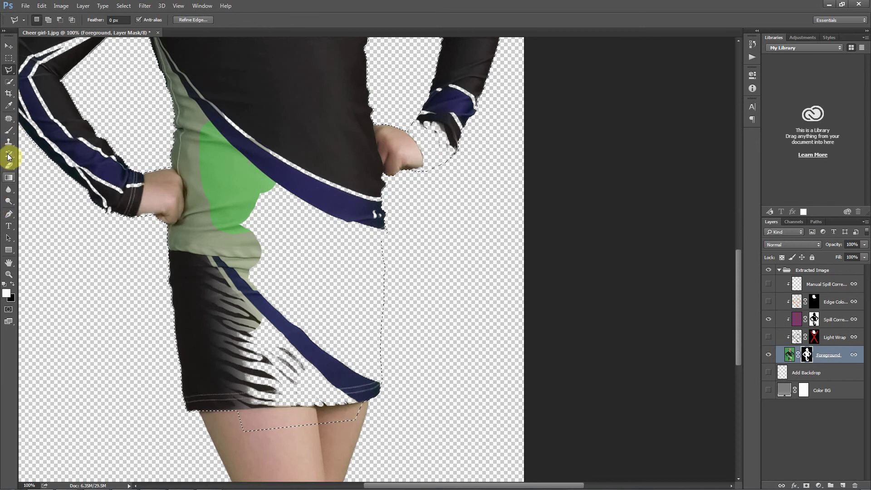
Paint white on the Foreground mask over the skirt and lower shirt to restore the missing green fabric up to the blue stripe.
click(8, 130)
mouse_move(266, 367)
mouse_down()
mouse_move(279, 389)
mouse_move(317, 371)
mouse_move(321, 384)
mouse_move(395, 293)
mouse_move(326, 303)
mouse_up()
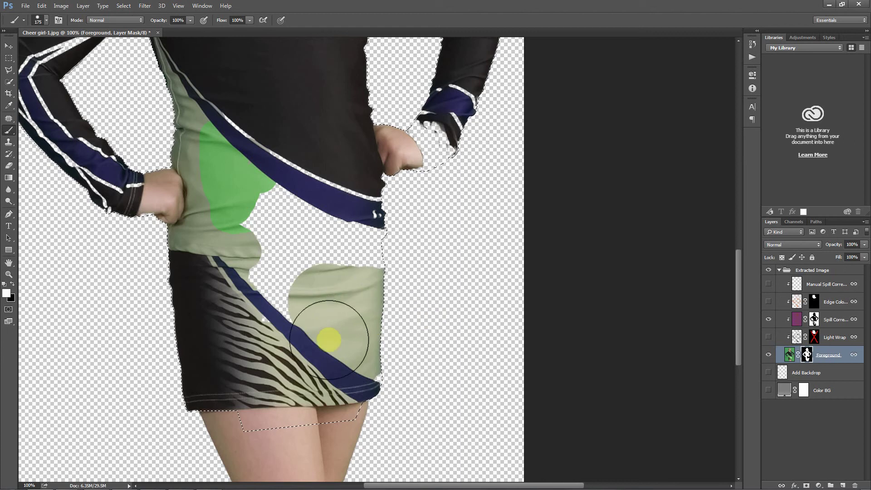
click(404, 356)
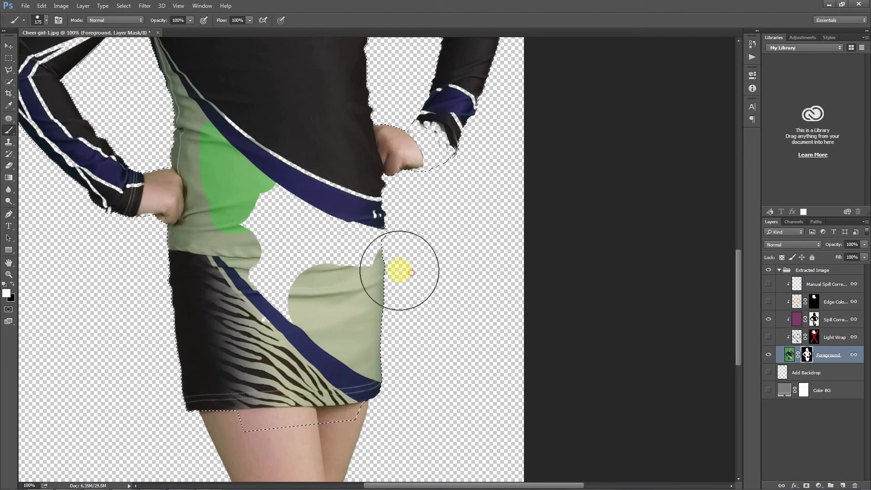
mouse_move(399, 266)
mouse_down()
mouse_move(334, 270)
mouse_move(267, 297)
mouse_move(273, 199)
mouse_move(302, 211)
mouse_move(331, 245)
mouse_move(340, 206)
mouse_up()
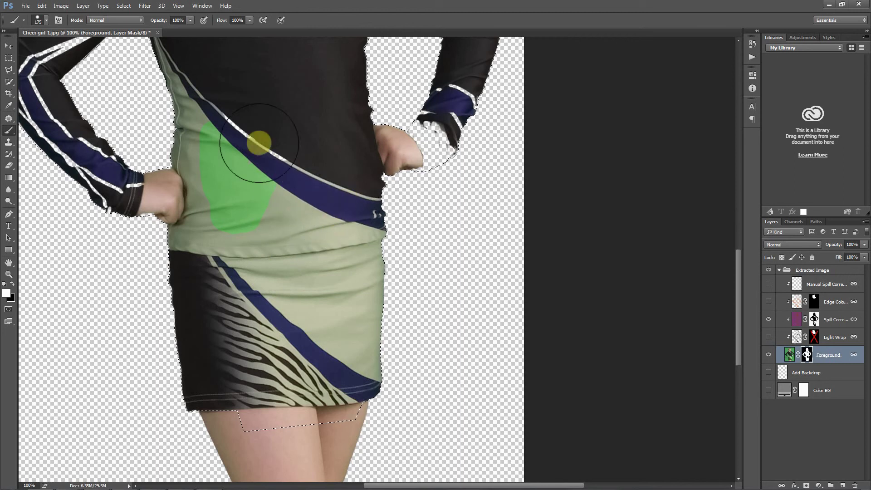
Restore the image-right sleeve's cuff and armband trim and the zebra-patterned neckline by painting white on the Foreground mask.
scroll(300, 232, up, 3)
scroll(305, 225, up, 3)
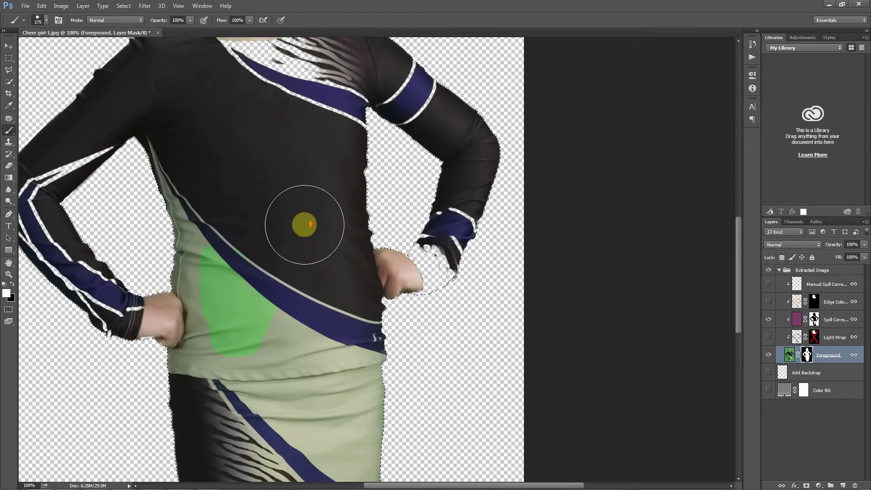
drag(469, 251, 399, 307)
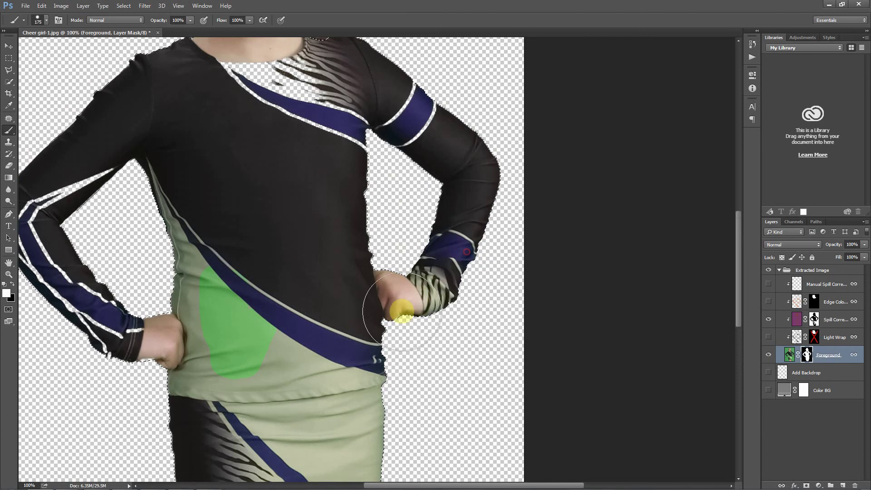
mouse_move(358, 97)
mouse_down()
mouse_move(303, 134)
mouse_move(343, 120)
mouse_move(347, 134)
mouse_move(288, 94)
mouse_up()
scroll(238, 159, up, 3)
mouse_move(235, 157)
mouse_down()
mouse_move(281, 156)
mouse_move(288, 142)
mouse_move(241, 165)
mouse_up()
scroll(379, 165, down, 3)
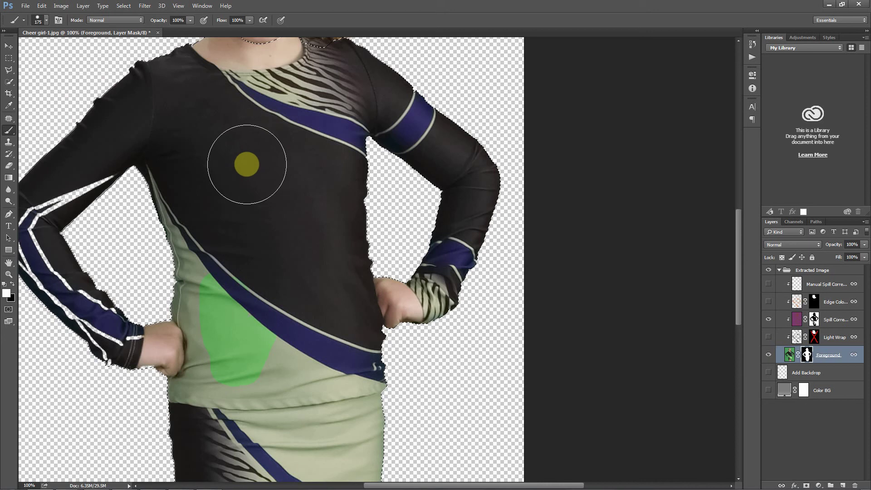
Reduce the brush to 90 px and restore the thin stripes along the image-left sleeve on the Foreground mask.
key(bracketleft)
key(bracketleft)
key(bracketleft)
key(bracketleft)
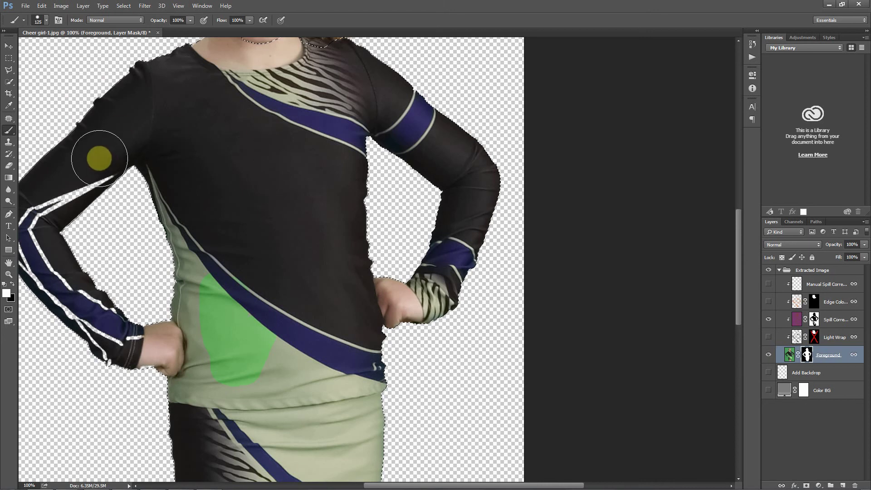
scroll(104, 166, down, 2)
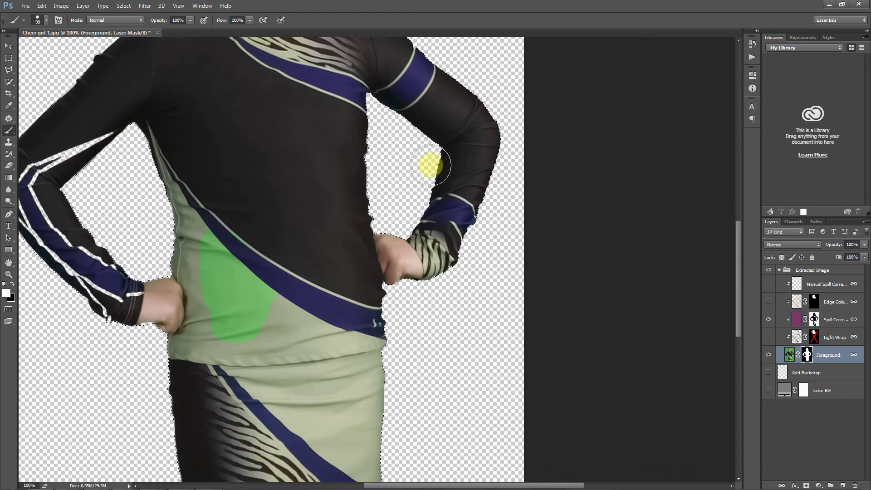
drag(552, 486, 521, 485)
mouse_move(154, 160)
mouse_down()
mouse_move(128, 186)
mouse_move(121, 179)
mouse_move(150, 237)
mouse_up()
drag(200, 300, 230, 303)
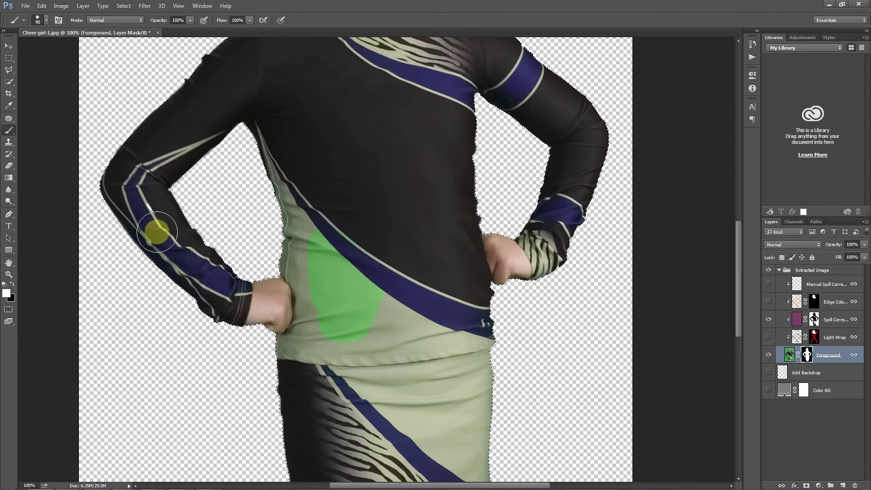
Paint black on the Spill Correction layer's mask over the shirt's image-left side, from the waist up to the armpit, to recover its green.
scroll(150, 218, up, 3)
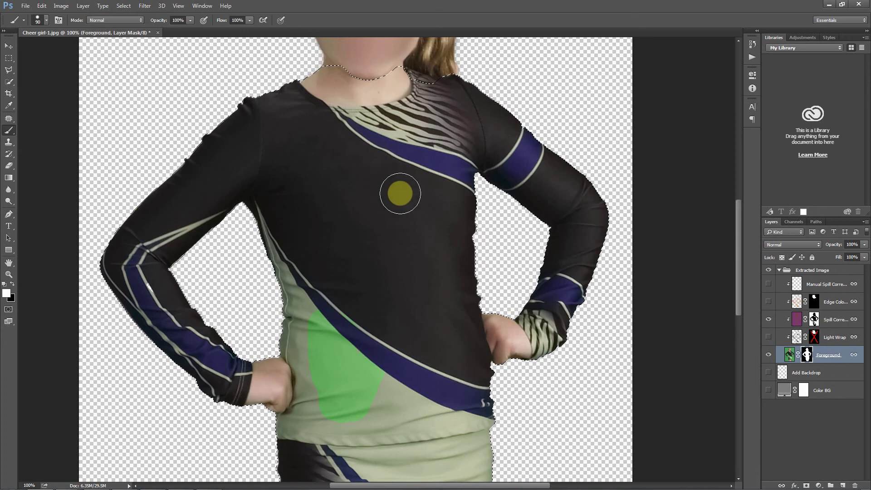
scroll(400, 194, down, 3)
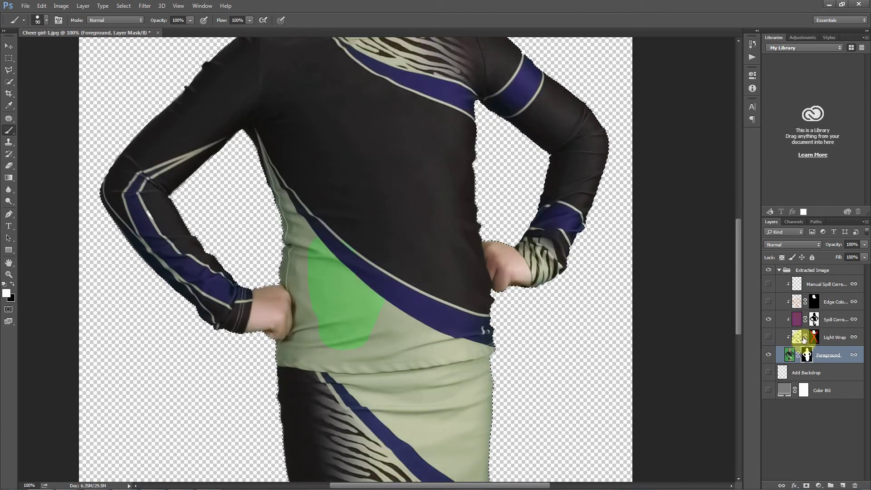
click(814, 319)
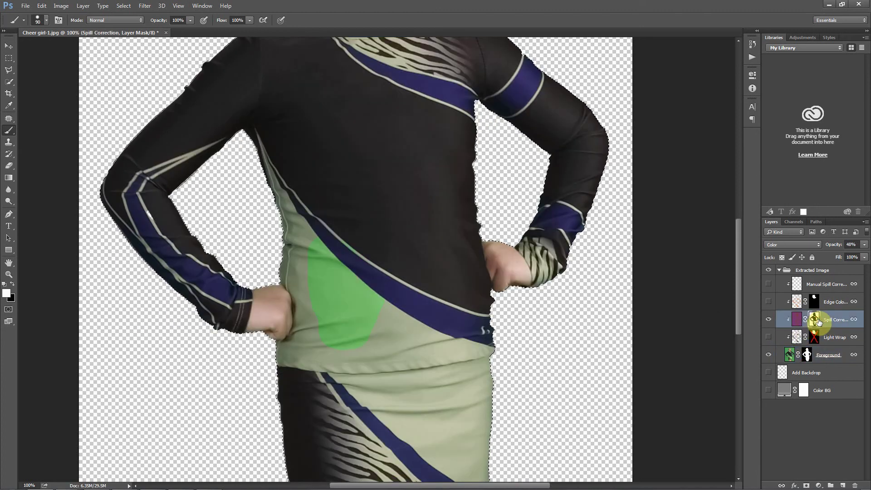
click(12, 282)
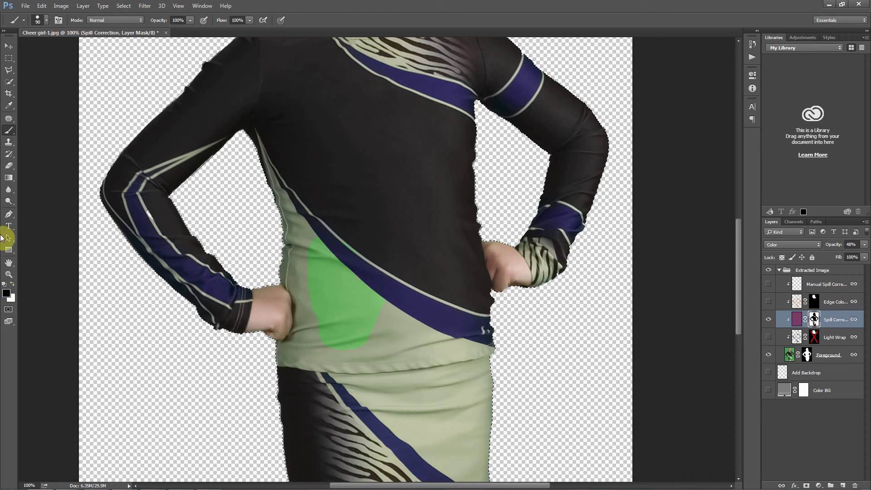
mouse_move(320, 267)
mouse_down()
mouse_move(316, 250)
mouse_move(263, 236)
mouse_move(316, 283)
mouse_move(295, 272)
mouse_up()
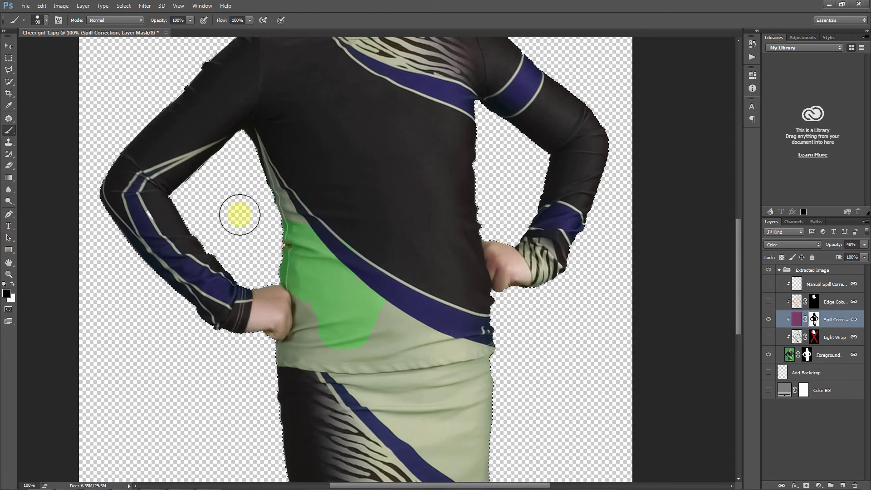
drag(291, 233, 298, 222)
mouse_move(288, 177)
mouse_down()
mouse_move(278, 129)
mouse_move(287, 148)
mouse_move(279, 151)
mouse_up()
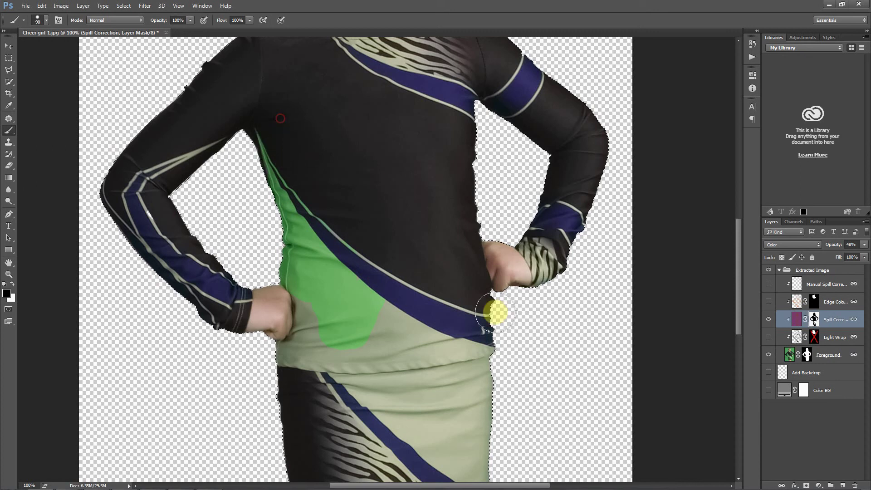
Paint black on the Spill Correction mask over the image-right striped cuff to bring back its green colour.
key(ctrl+plus)
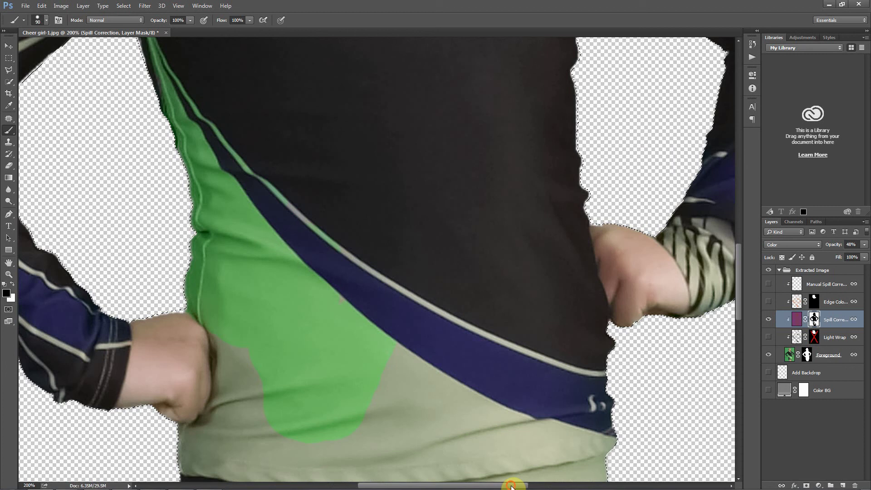
drag(509, 485, 557, 485)
click(444, 295)
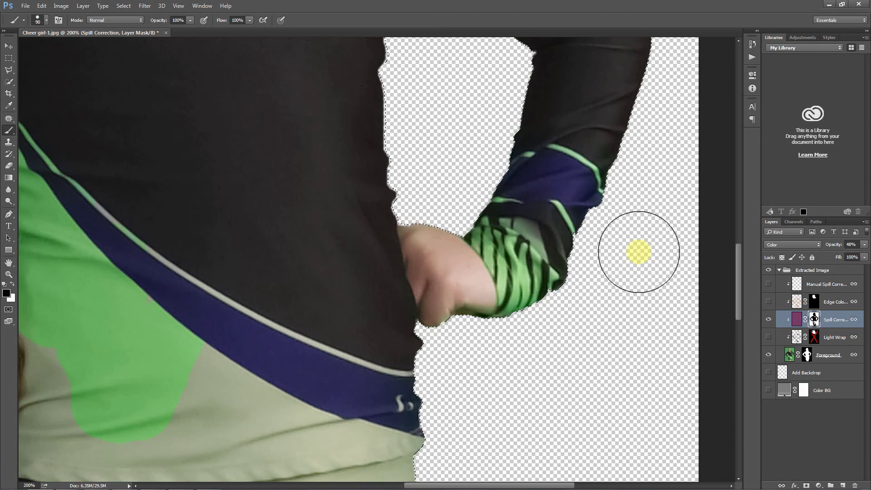
Restore the Spill Correction mask along the image-right hand's lower edge with the History Brush, using the Remove Green Screen state as source.
click(752, 44)
scroll(708, 118, up, 8)
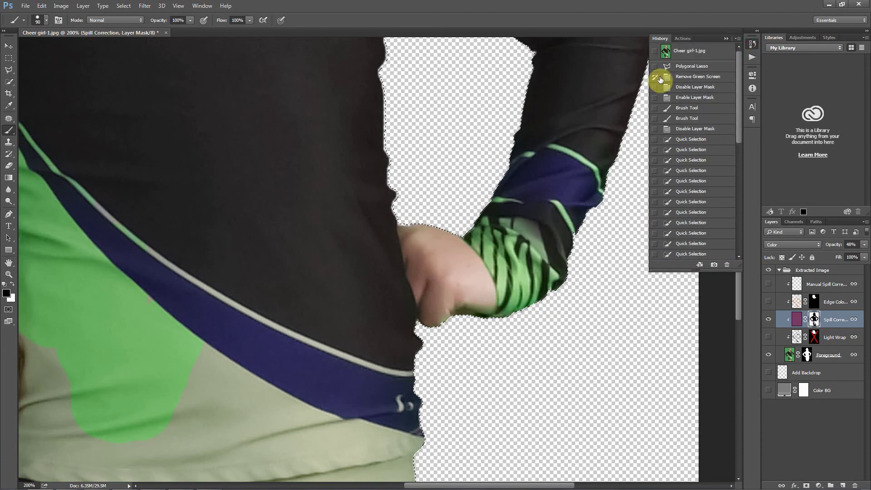
scroll(714, 81, down, 8)
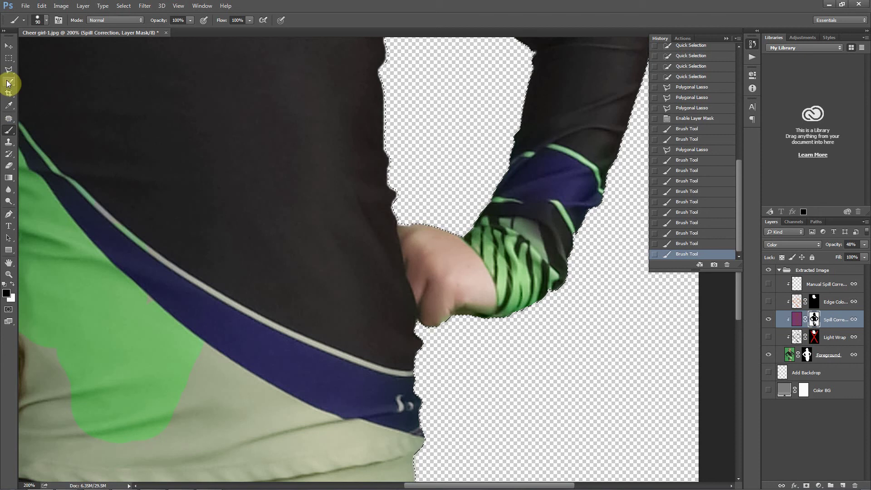
click(8, 153)
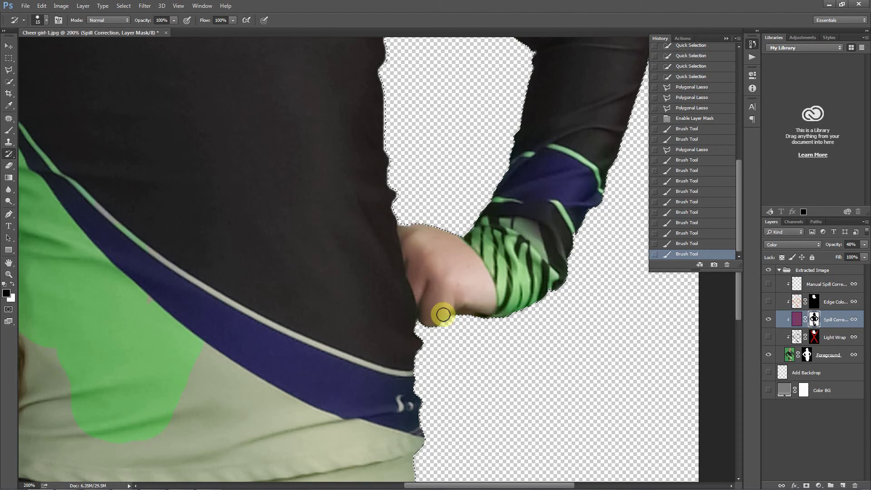
drag(456, 313, 467, 319)
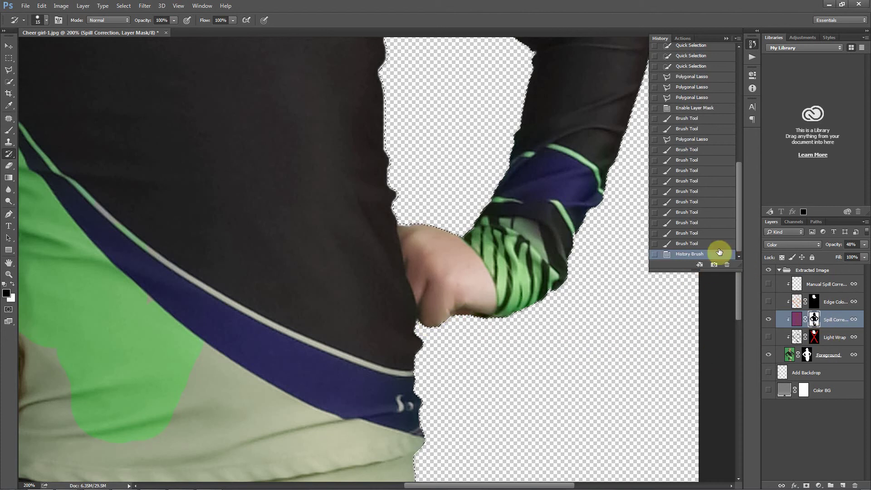
drag(740, 232, 729, 103)
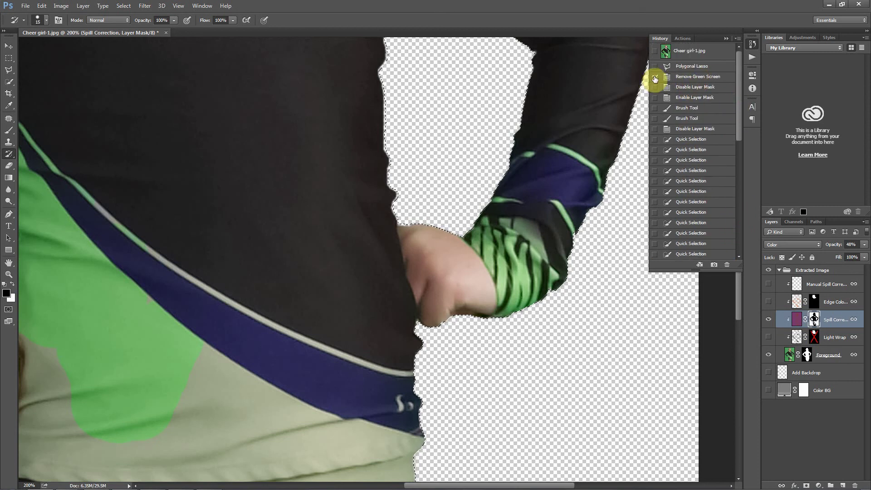
drag(739, 100, 759, 179)
click(726, 39)
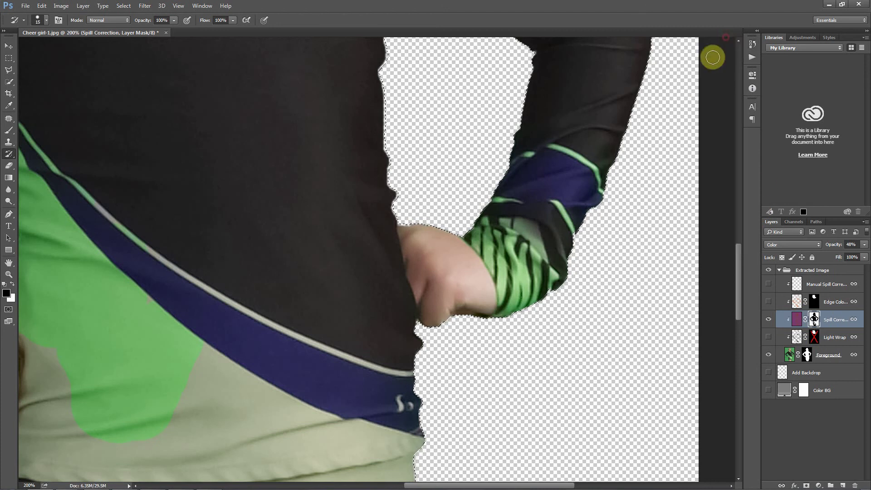
Enlarge the brush to 150 px and paint black on the Spill Correction mask over the lower shirt and skirt to recover their green.
key(ctrl+minus)
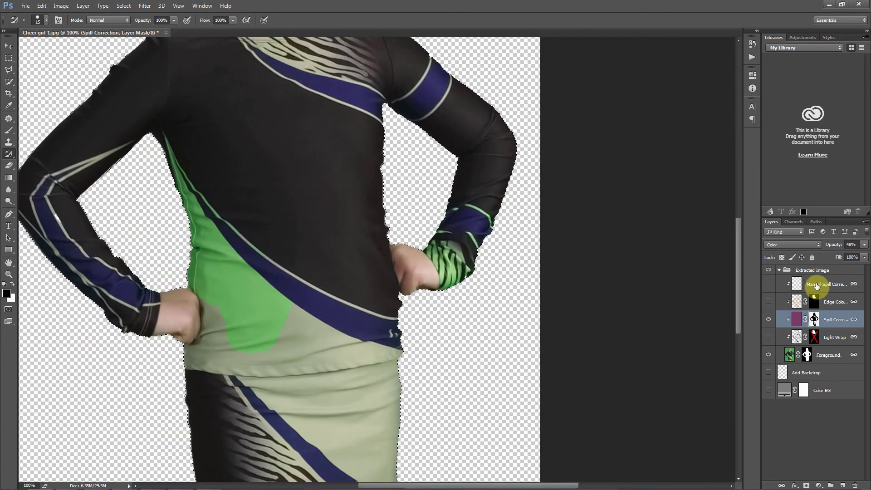
click(8, 130)
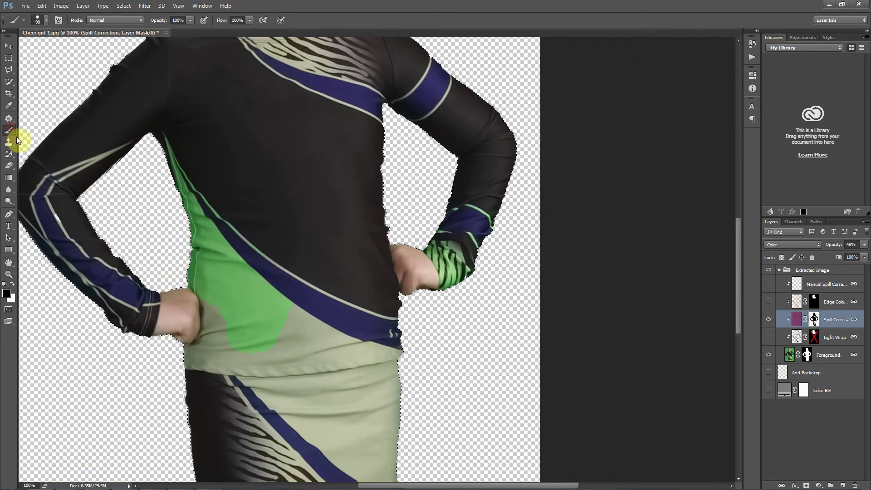
key(ctrl+minus)
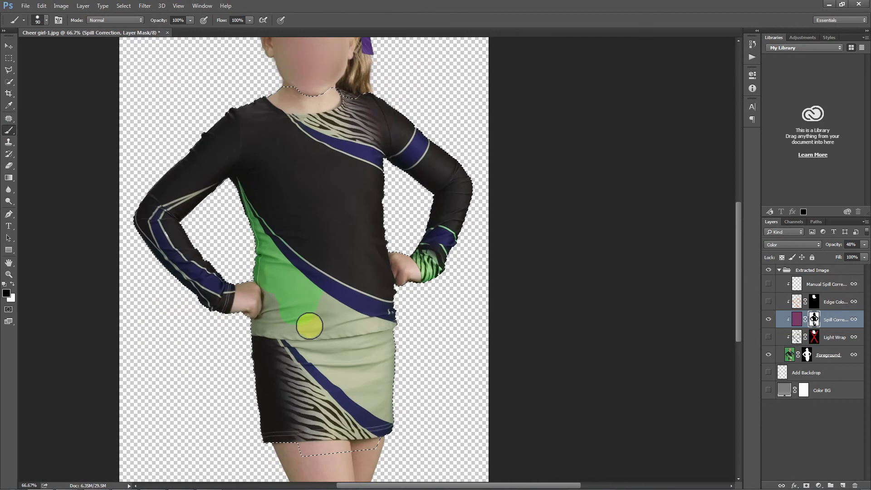
key(bracketright)
key(bracketright)
key(bracketright)
mouse_move(320, 294)
mouse_down()
mouse_move(344, 414)
mouse_move(383, 409)
mouse_move(345, 328)
mouse_move(368, 324)
mouse_move(397, 359)
mouse_move(371, 315)
mouse_move(312, 256)
mouse_move(317, 263)
mouse_move(283, 260)
mouse_move(282, 247)
mouse_move(282, 336)
mouse_move(253, 341)
mouse_move(281, 327)
mouse_move(328, 423)
mouse_move(308, 430)
mouse_move(293, 330)
mouse_up()
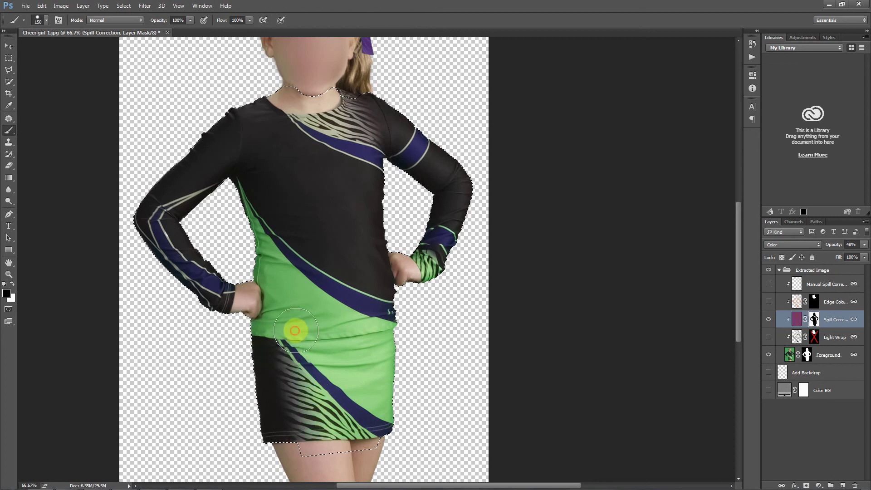
Paint black on the Spill Correction mask over the striped collar area and chest stripe to bring back their green.
scroll(317, 345, up, 2)
scroll(320, 351, up, 1)
mouse_move(301, 247)
mouse_down()
mouse_move(304, 201)
mouse_move(344, 206)
mouse_move(362, 239)
mouse_move(351, 247)
mouse_move(325, 205)
mouse_move(339, 197)
mouse_move(355, 215)
mouse_up()
key(p)
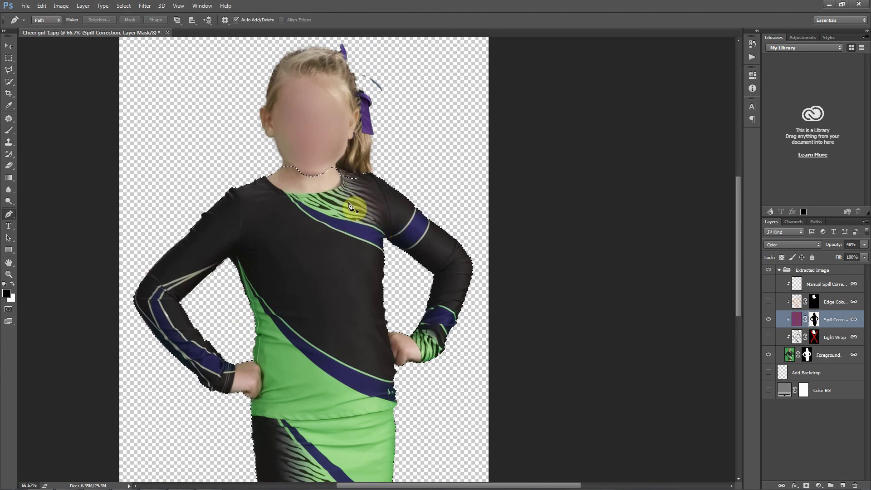
Reduce the brush to 70 px and paint the Spill Correction mask over the image-right armband and image-left sleeve stripes to recover their green.
click(10, 131)
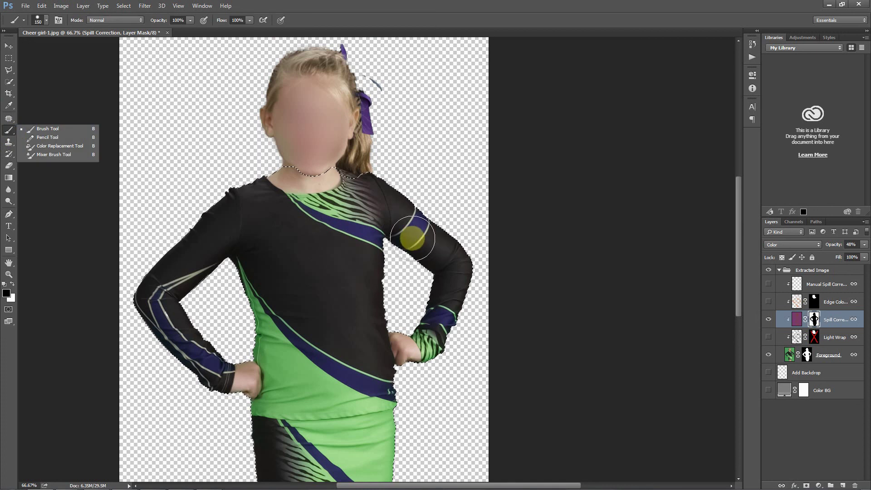
key(bracketleft)
key(bracketleft)
key(bracketleft)
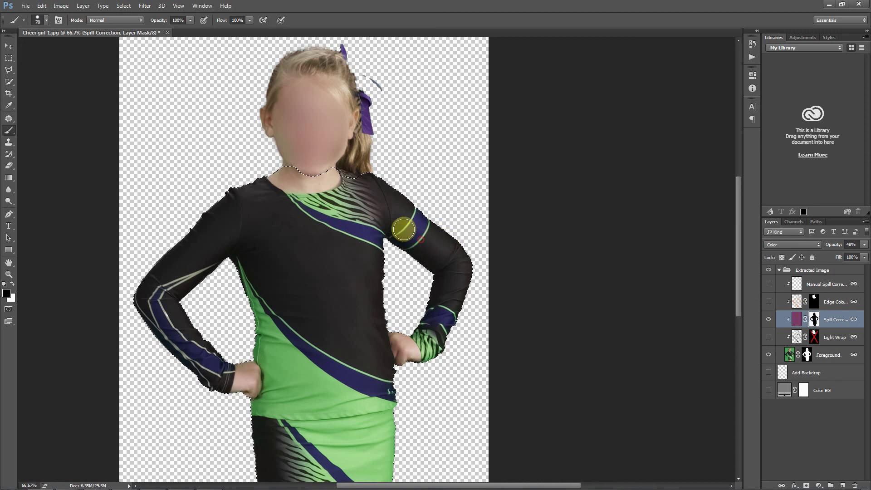
scroll(247, 248, down, 2)
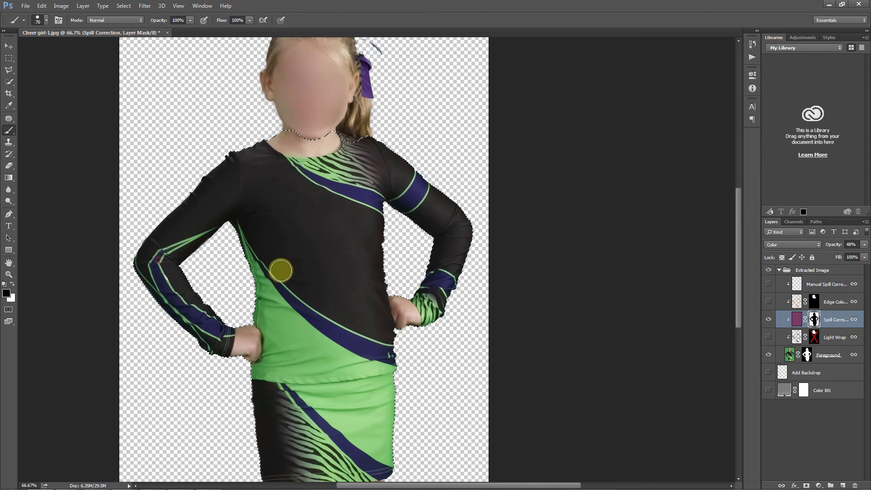
Target the Foreground layer's mask with white as the painting colour and check the uniform from collar to hem.
click(814, 356)
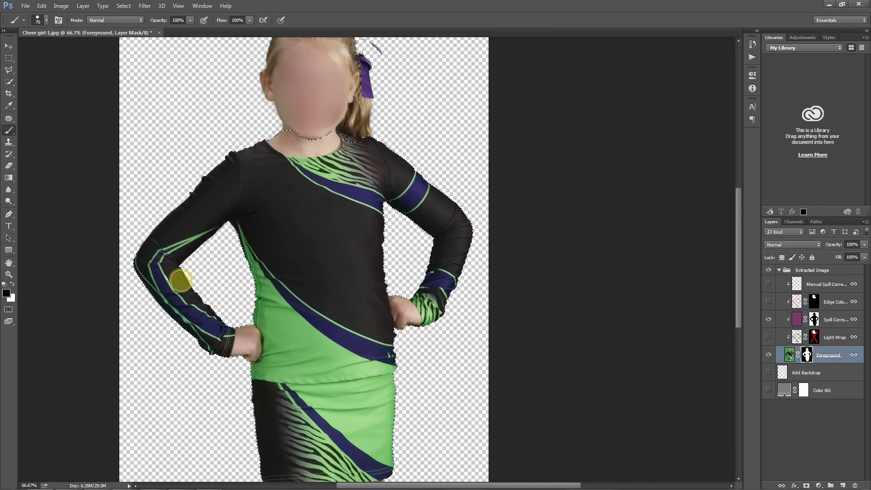
click(13, 284)
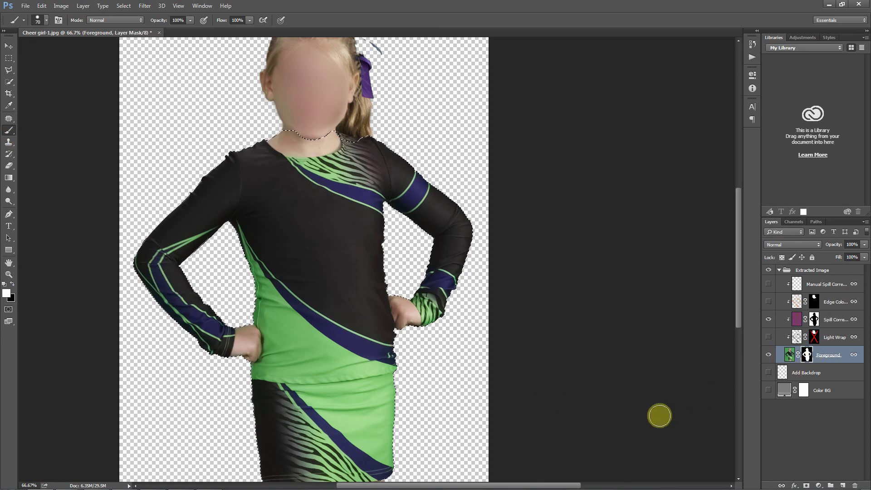
scroll(639, 405, down, 2)
scroll(639, 405, down, 2)
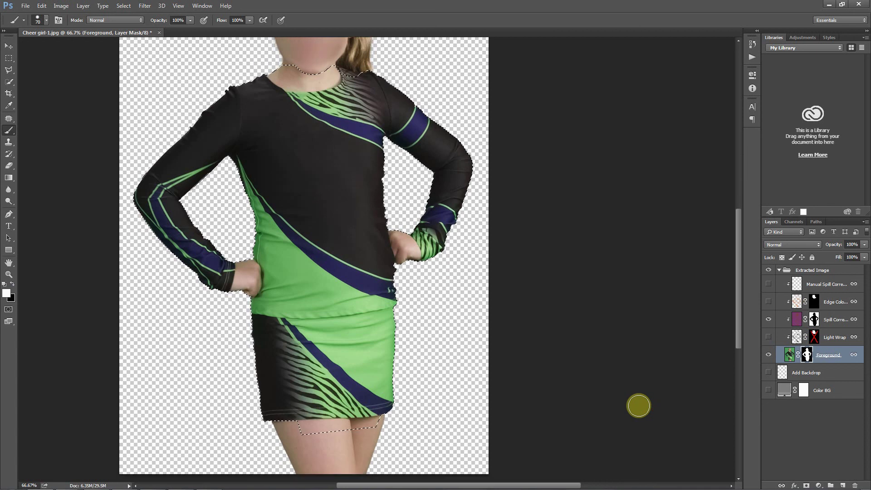
scroll(639, 405, up, 3)
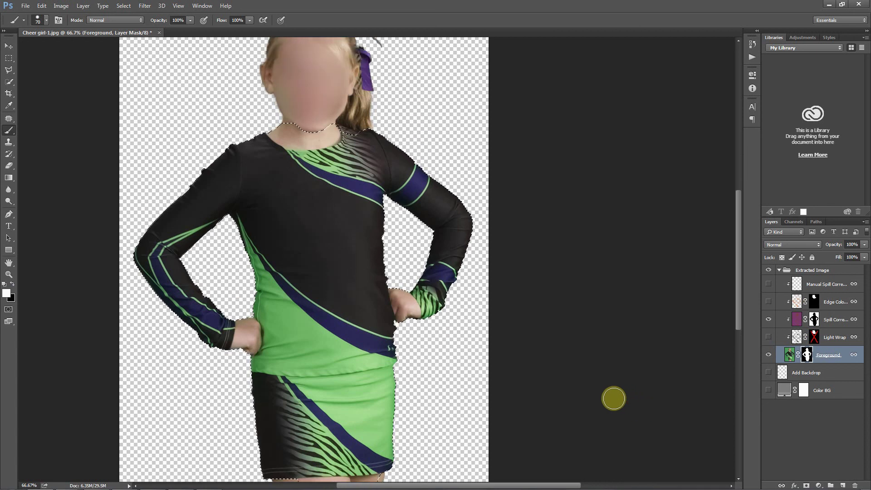
scroll(613, 398, down, 1)
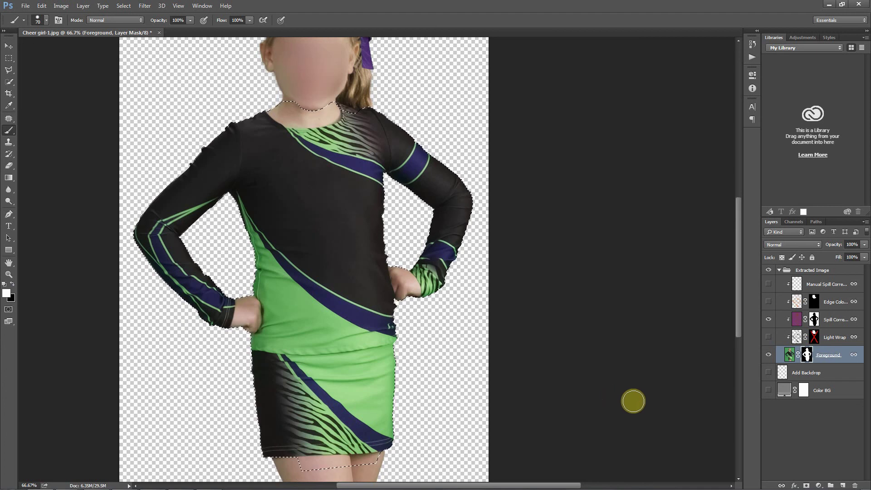
Show the Color BG layer behind the cheerleader and deselect the uniform selection.
click(768, 390)
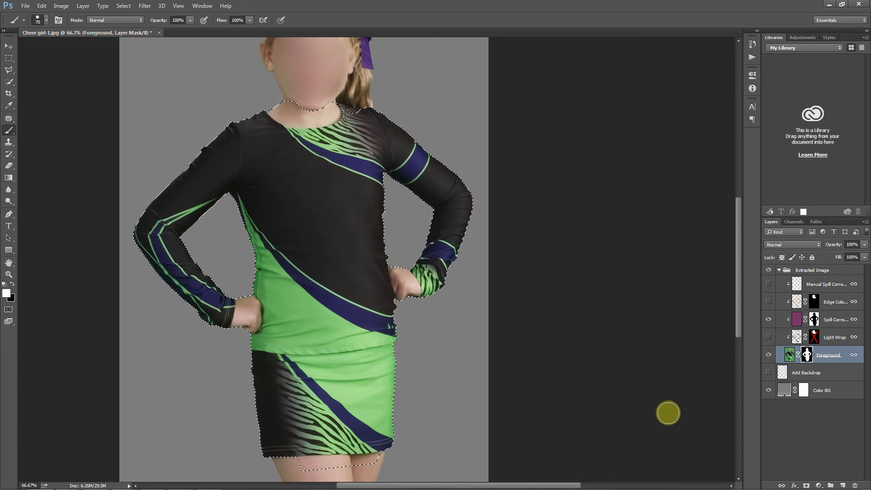
key(ctrl+minus)
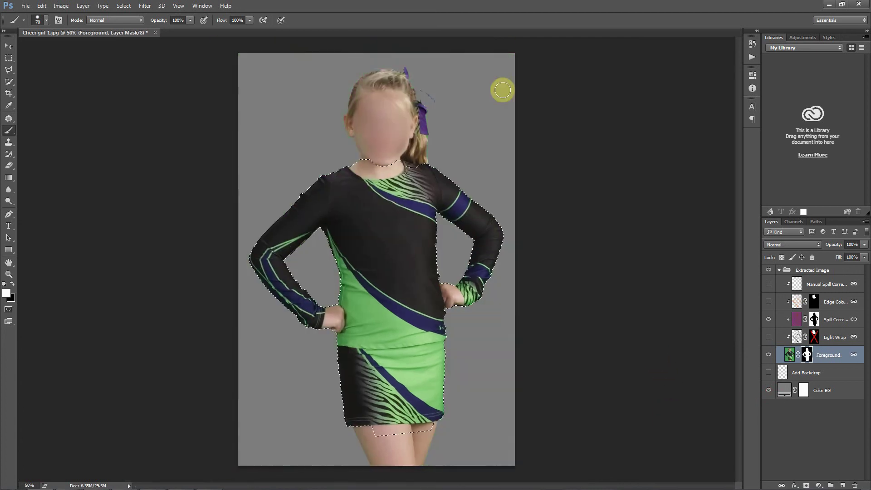
click(123, 6)
click(132, 24)
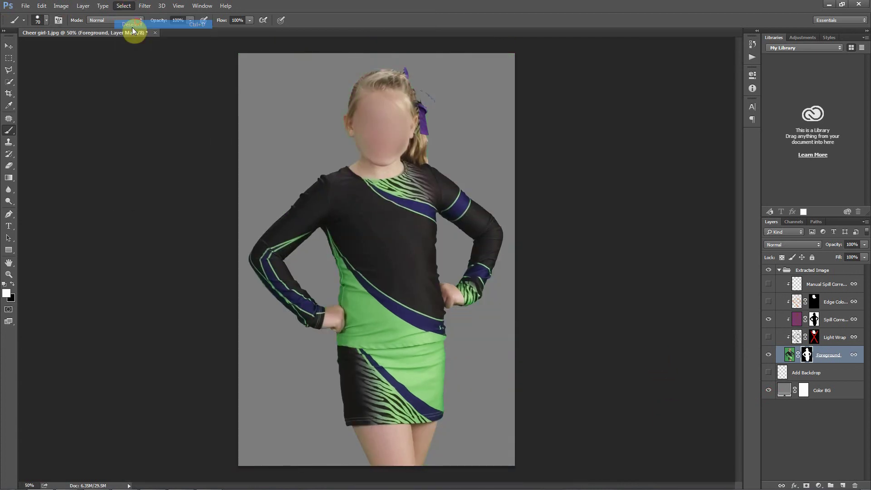